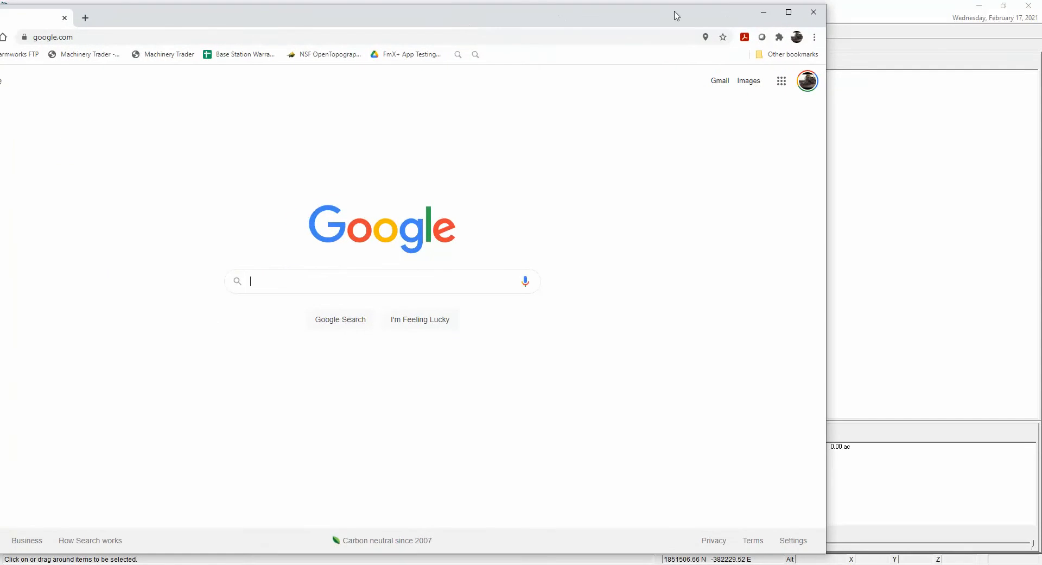
Step: Search Google for "web soil survey", open the USDA Web Soil Survey home page and start the WSS application
click(787, 12)
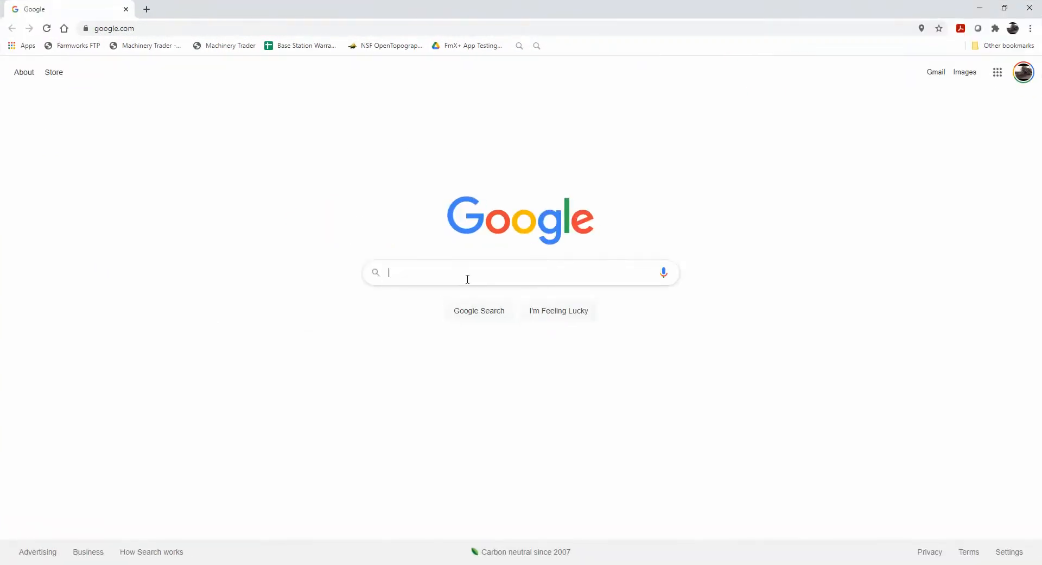
text(web soi)
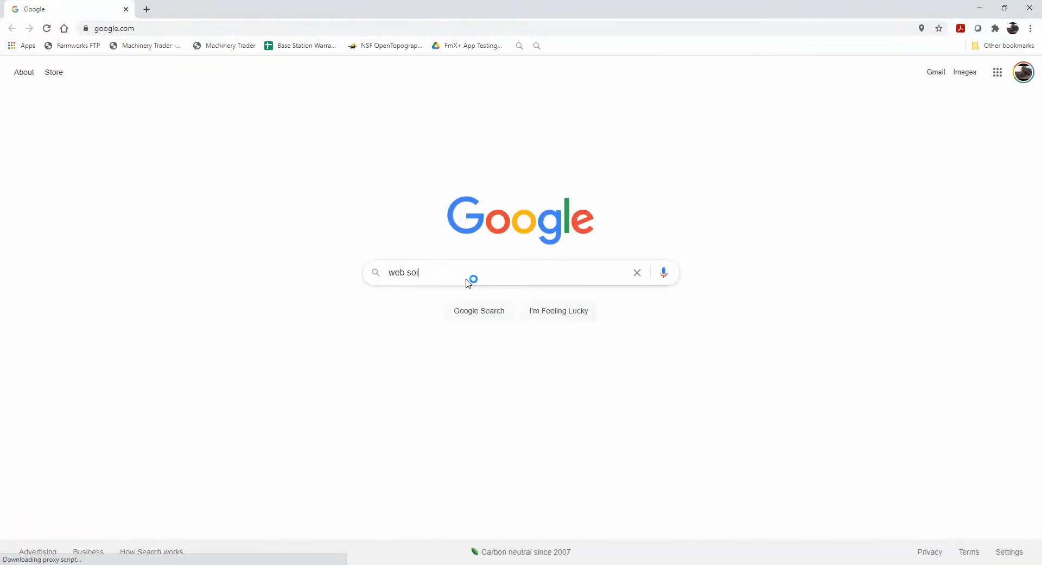
text(l survey)
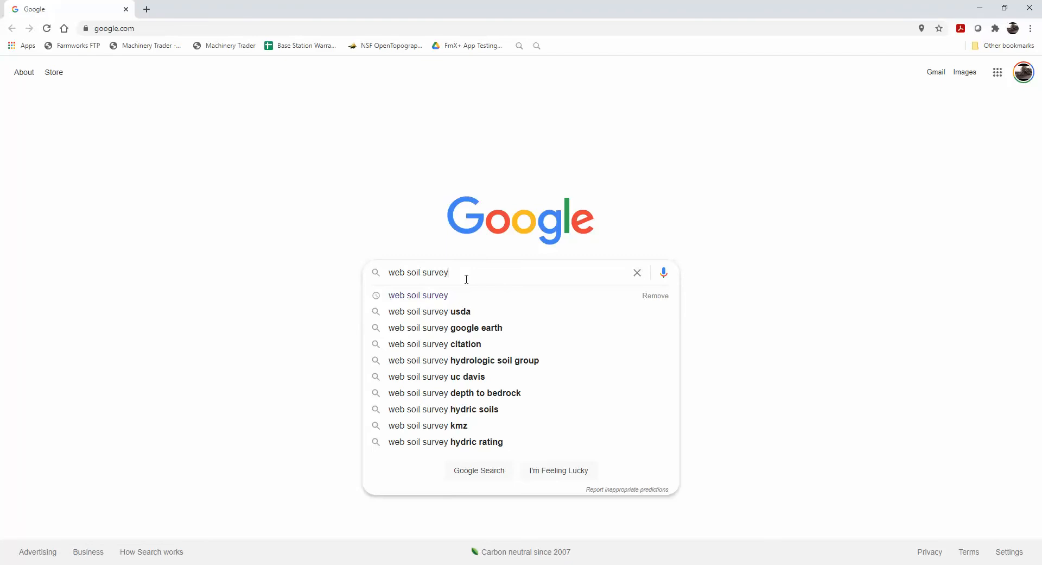
key(Return)
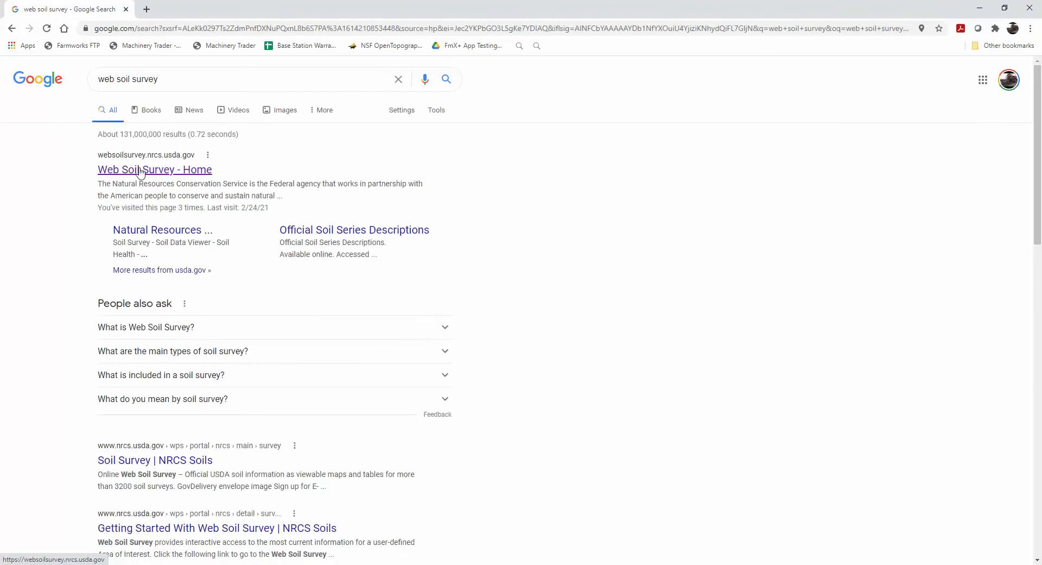
click(139, 168)
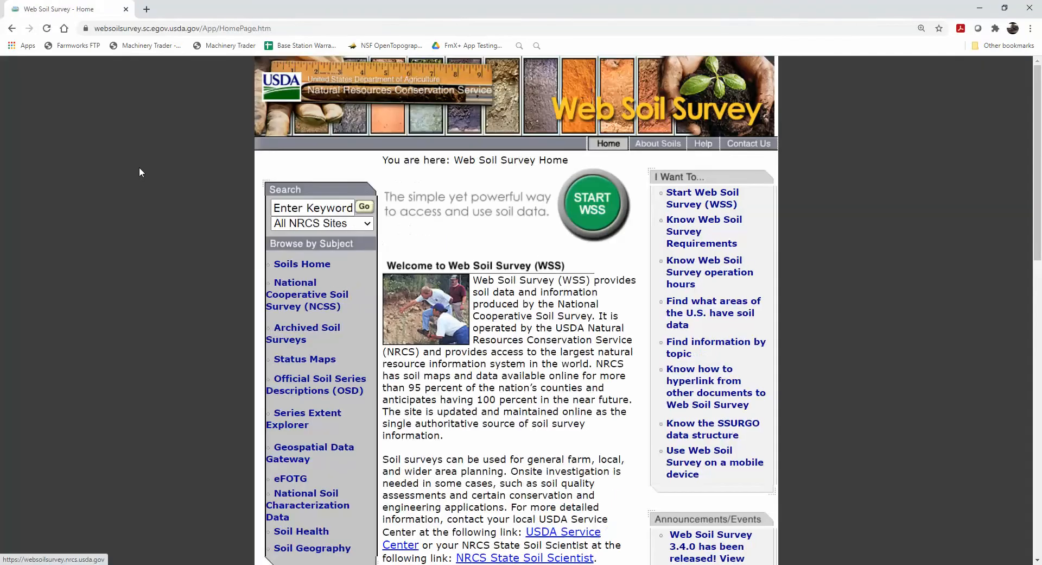
click(601, 205)
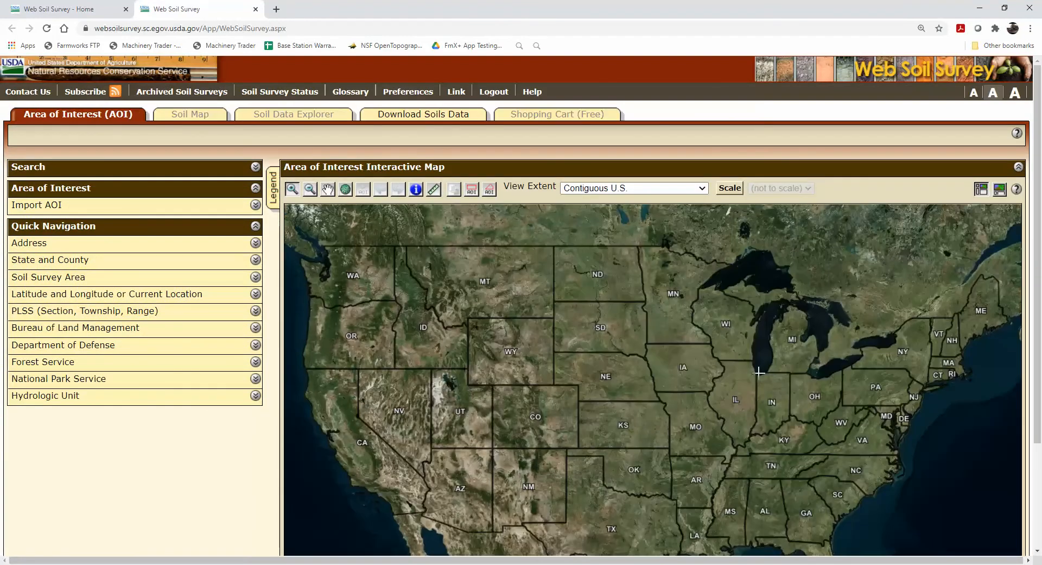
Step: Define a rectangular area of interest around Francesville in southwestern Pulaski County, Indiana, and dismiss the multiple-survey-areas notice
drag(756, 372, 791, 407)
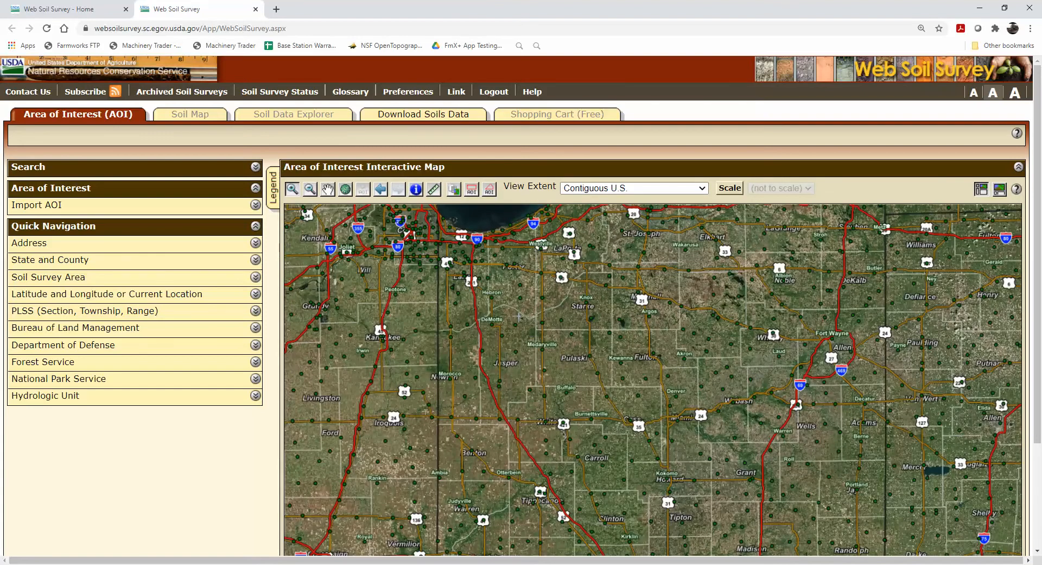
drag(519, 309, 644, 410)
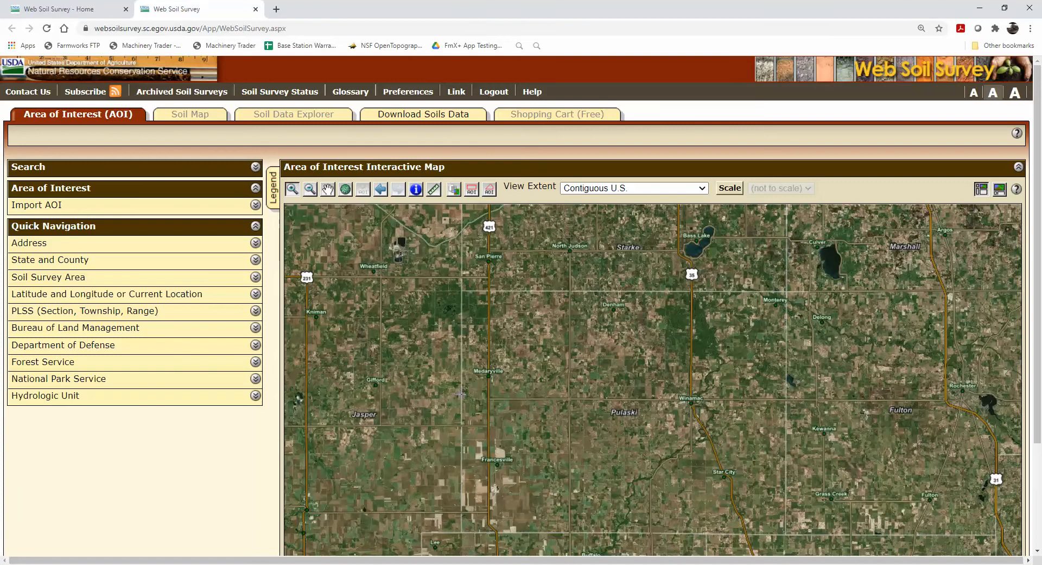
click(471, 194)
drag(457, 535, 572, 396)
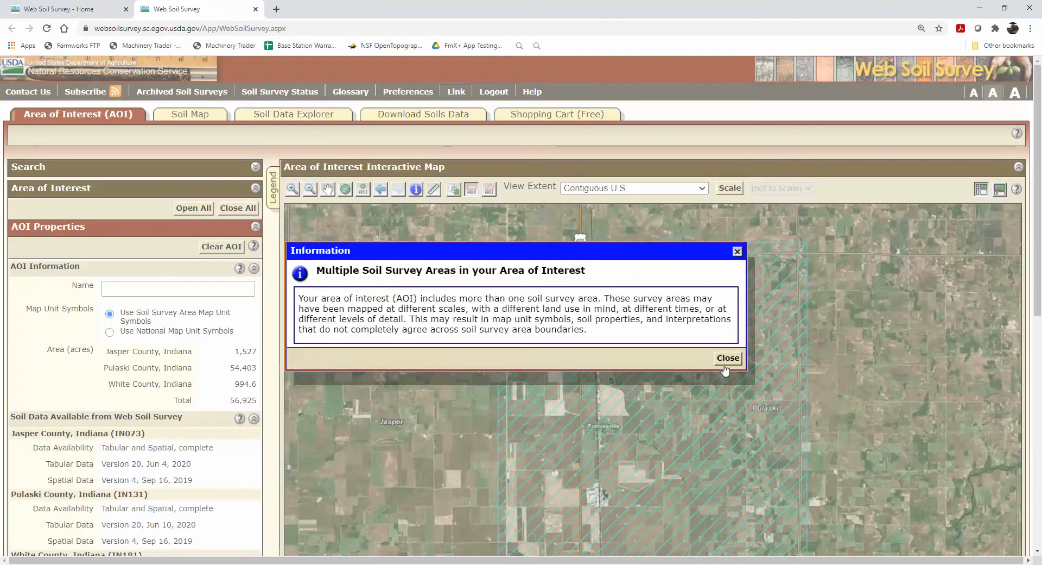
click(727, 358)
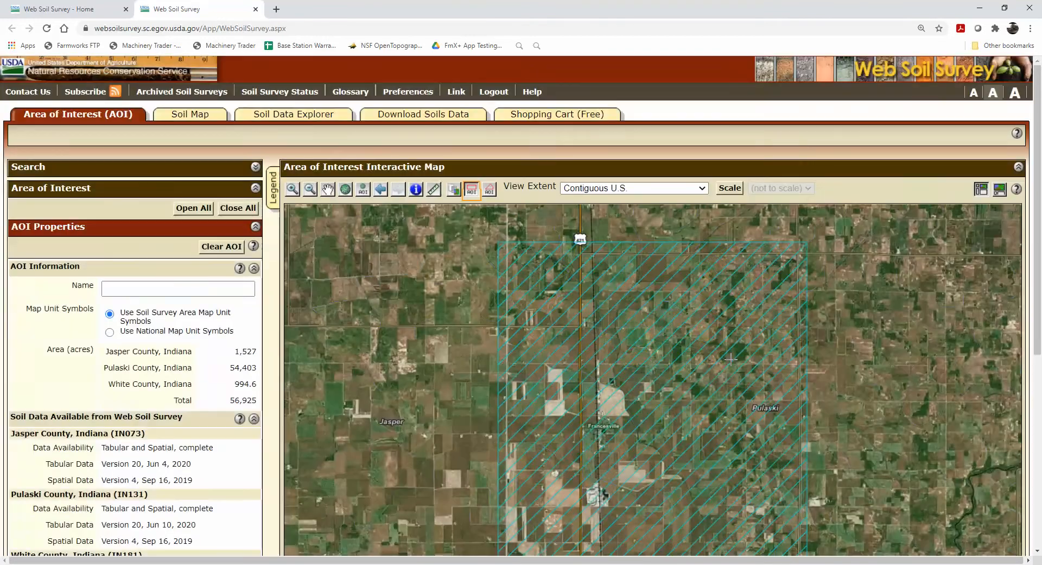
Step: Generate the soil map for the area of interest and create a download link for its SSURGO soils data
click(182, 115)
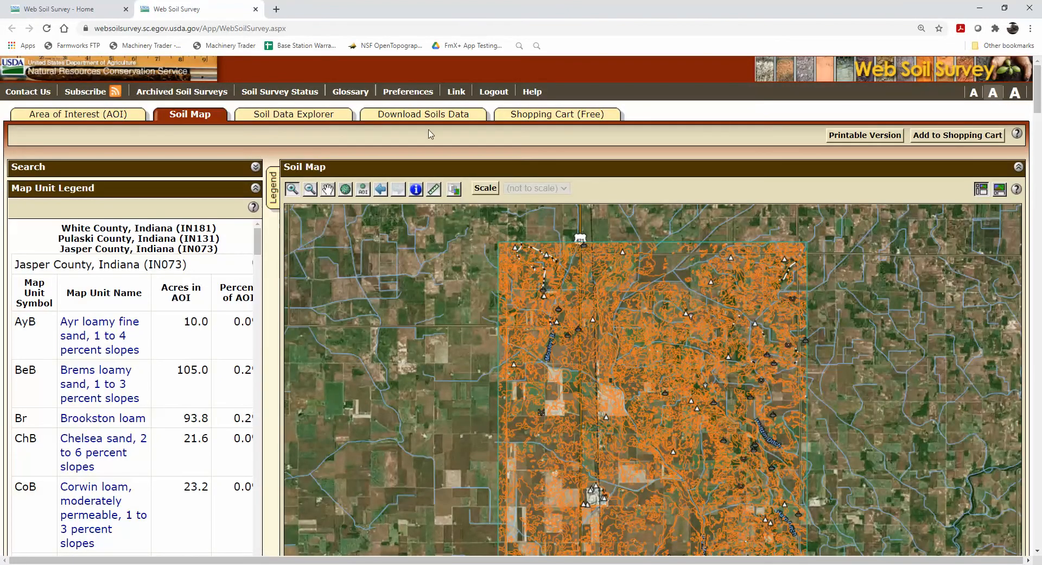
click(556, 114)
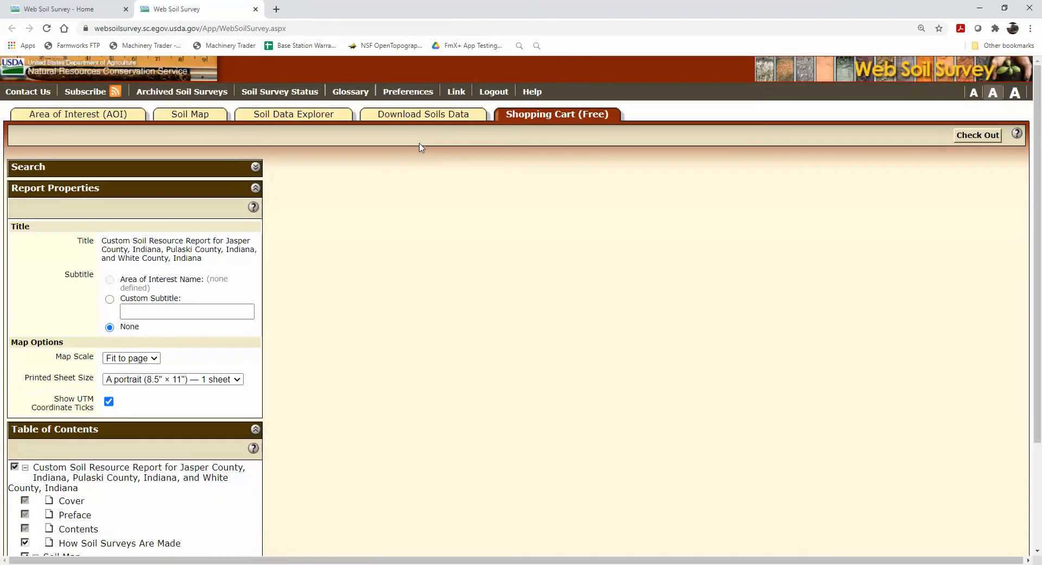
click(404, 117)
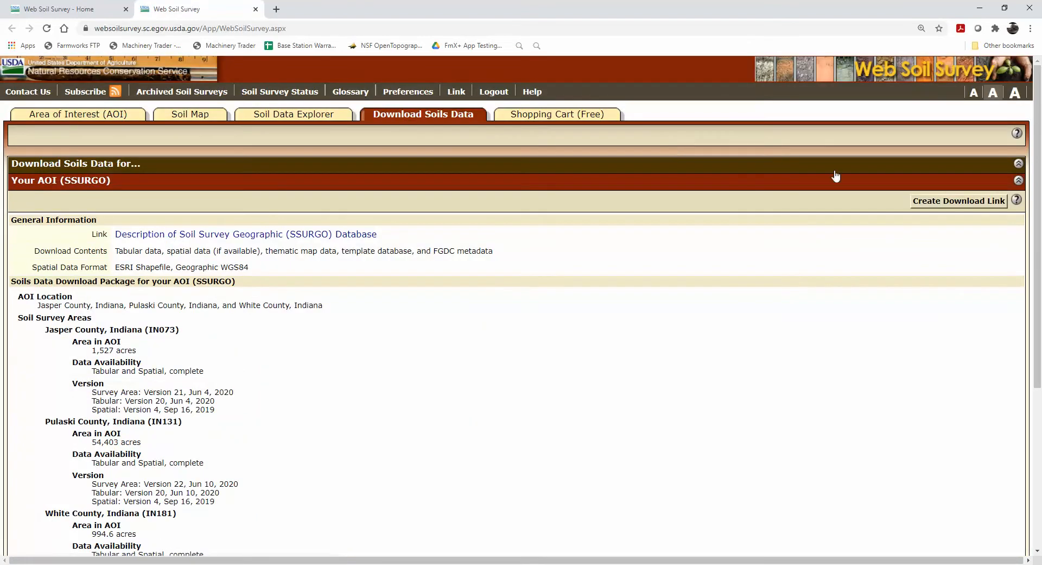
click(938, 201)
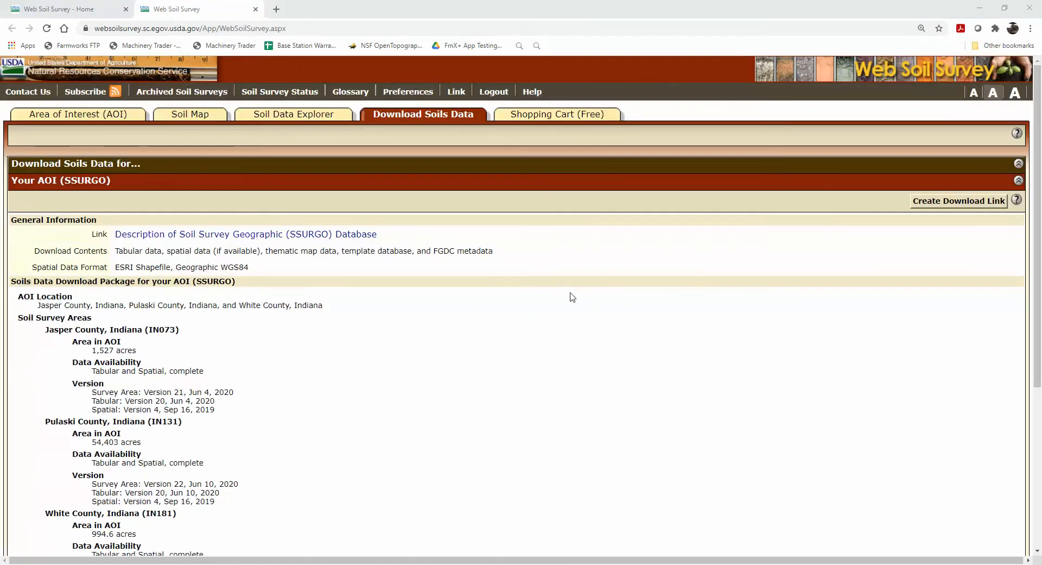
Step: Download the soils data package wss_aoi_2021-02-24_17-55-47.zip
scroll(574, 297, down, 5)
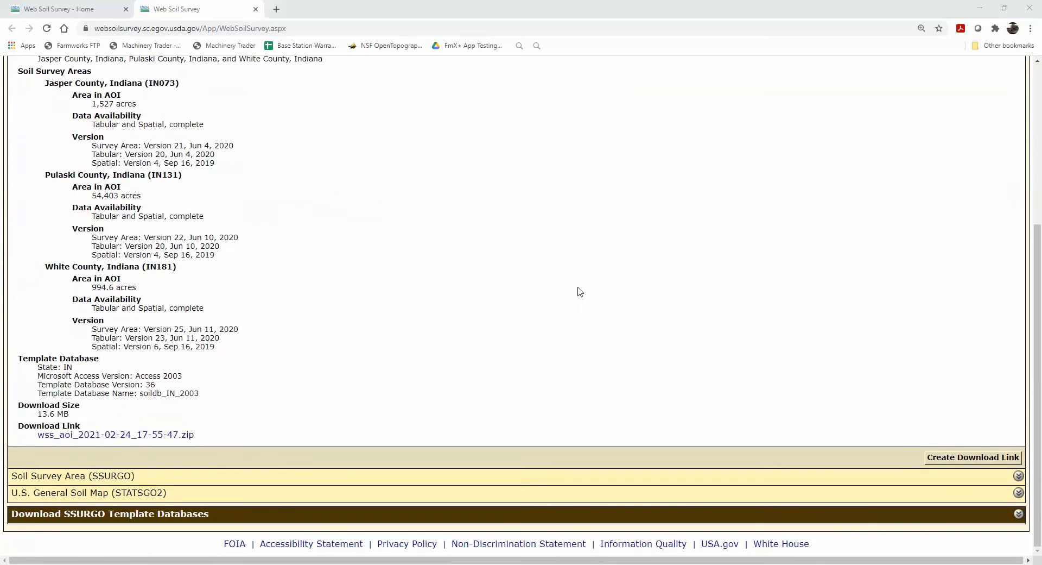
scroll(437, 224, up, 4)
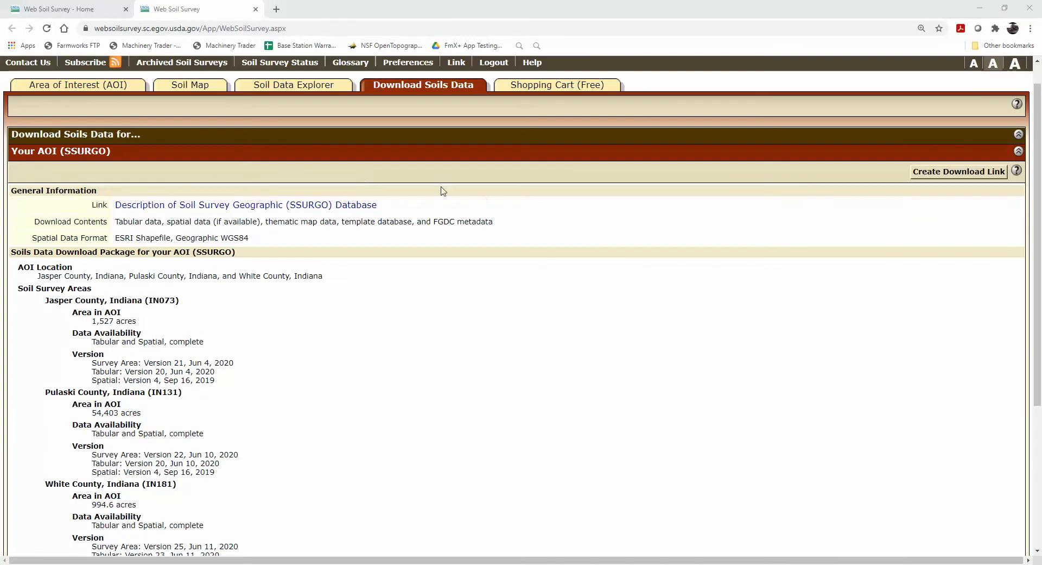
scroll(471, 324, down, 4)
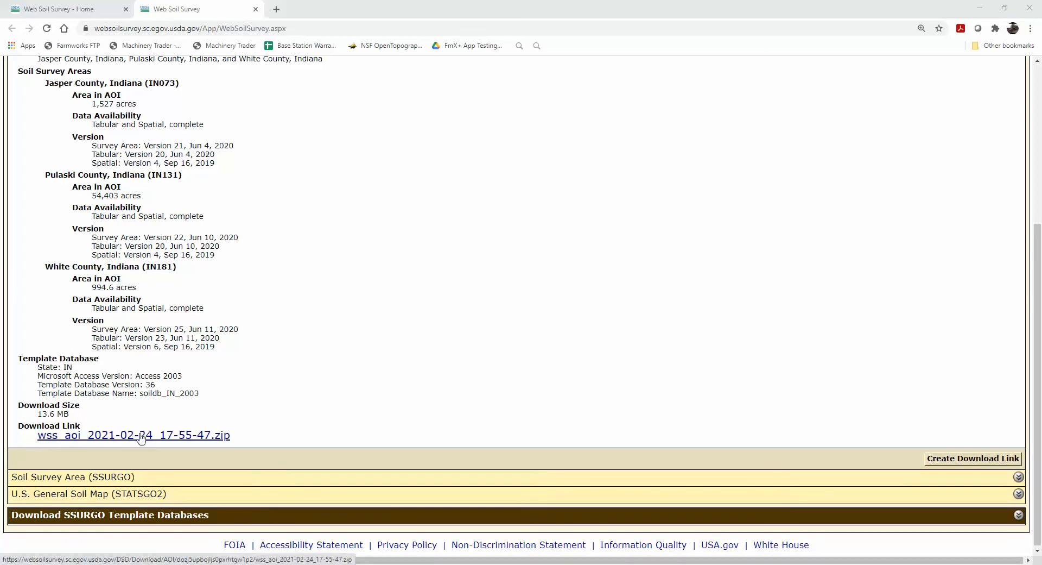
click(186, 437)
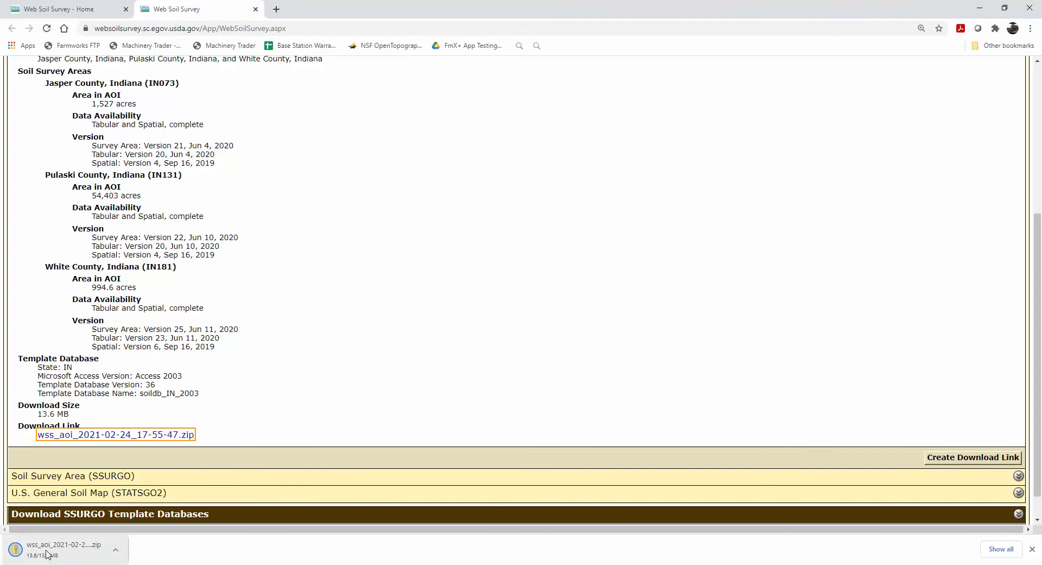
Step: Extract the downloaded wss_aoi_2021-02-24_17-55-47 archive into its default folder in Downloads and close the extracted folder's window
click(64, 556)
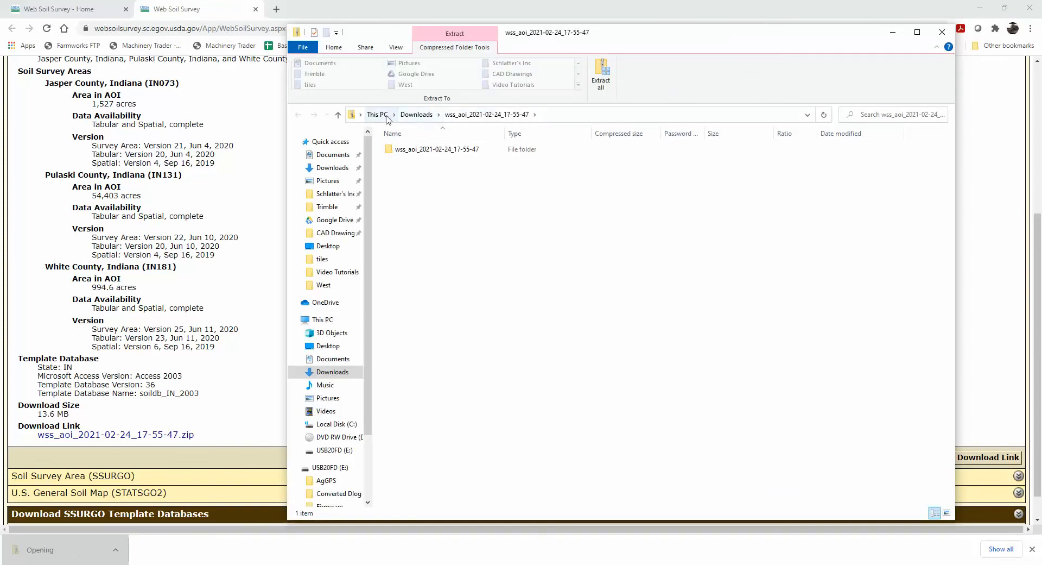
click(416, 114)
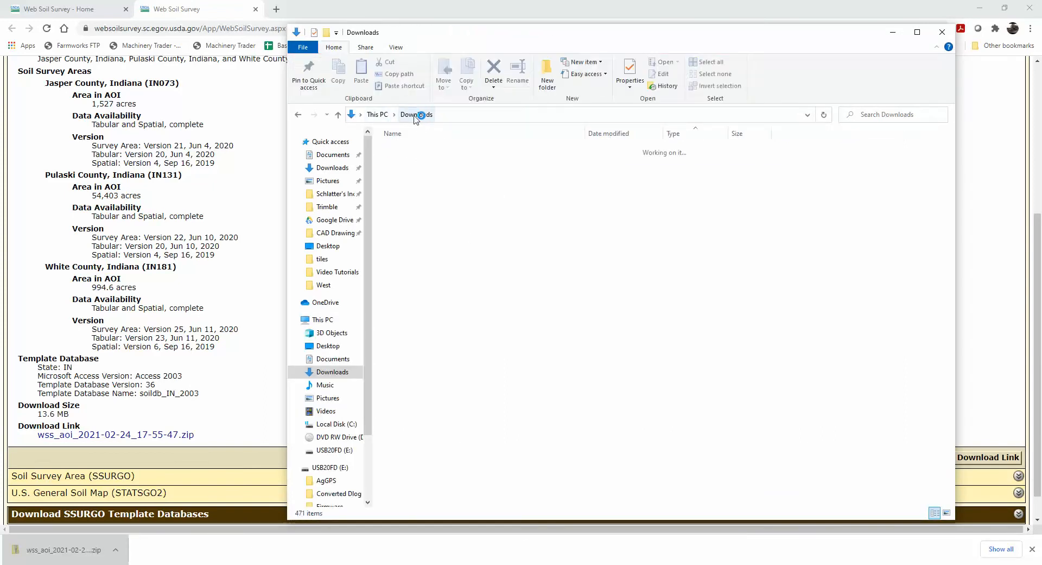
right_click(421, 168)
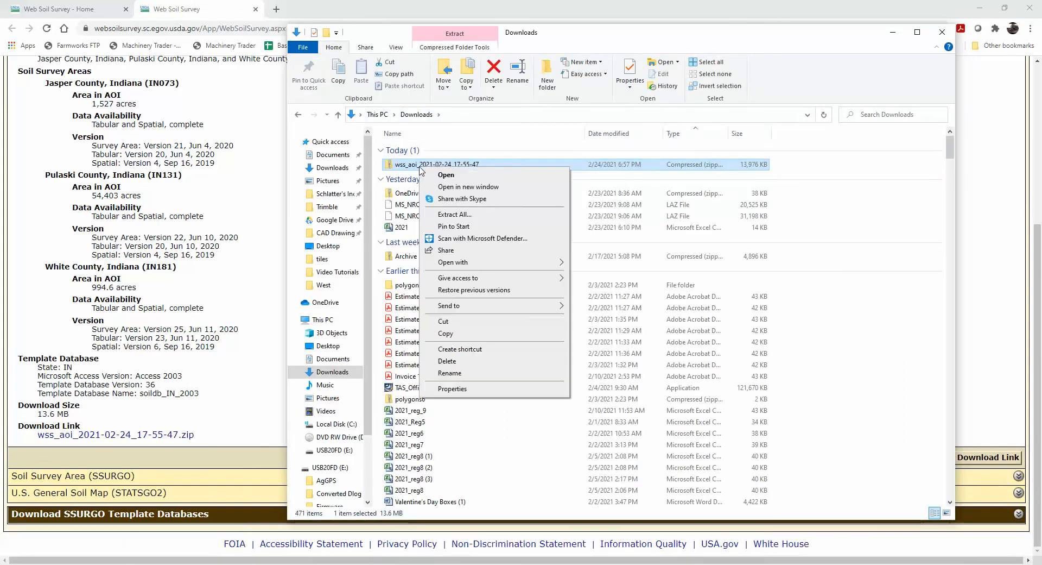
click(454, 214)
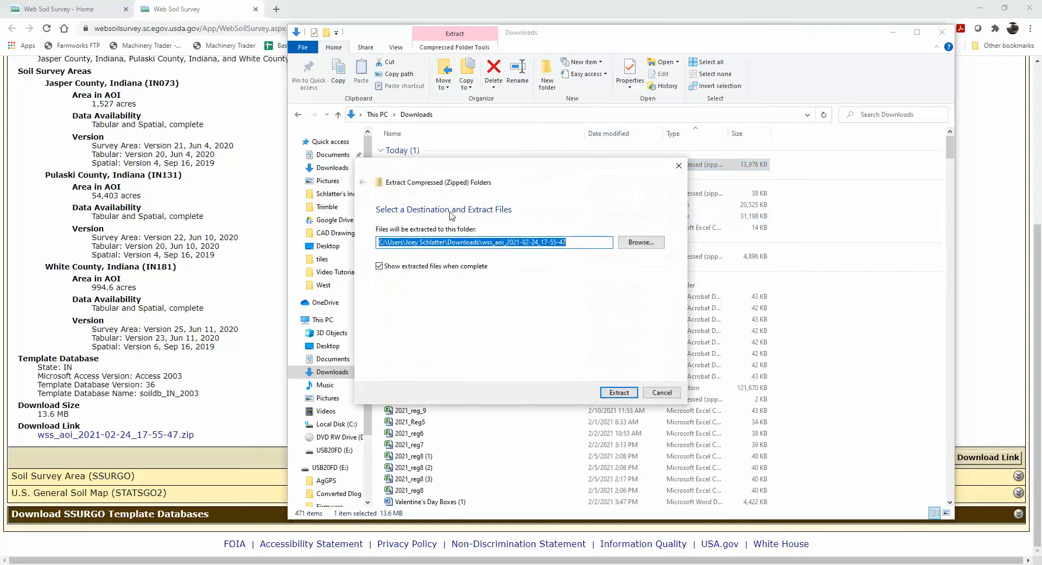
click(619, 392)
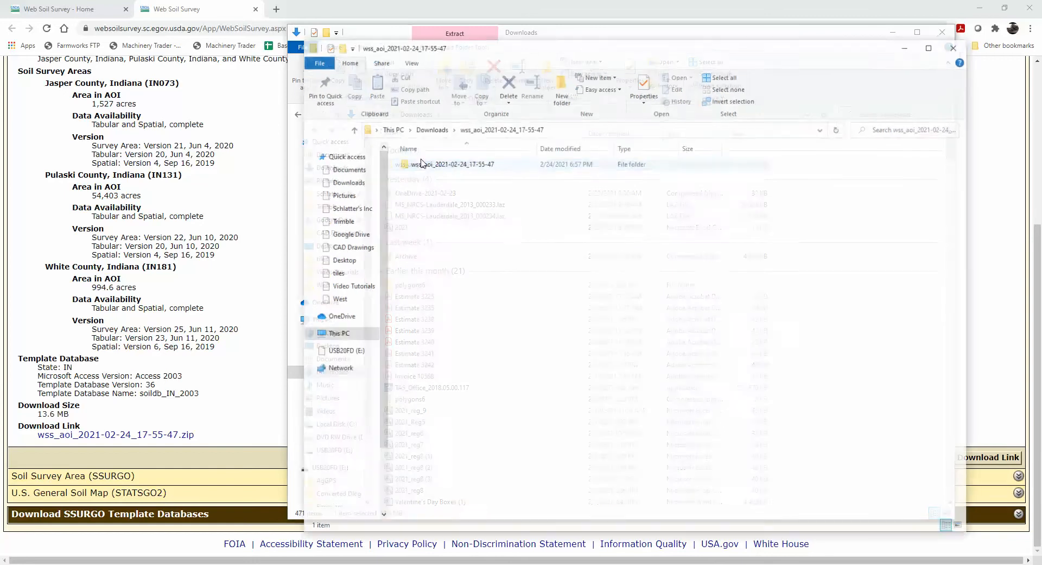
click(957, 45)
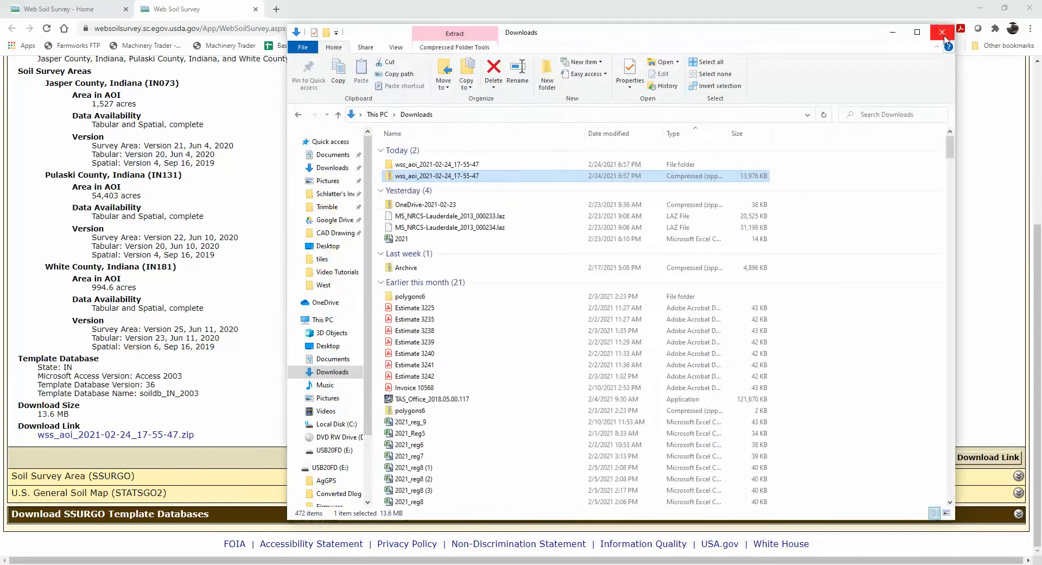
Step: Switch to Trimble Ag Software and rename the 01 County Map client as 01 Soil Map
click(977, 16)
click(979, 8)
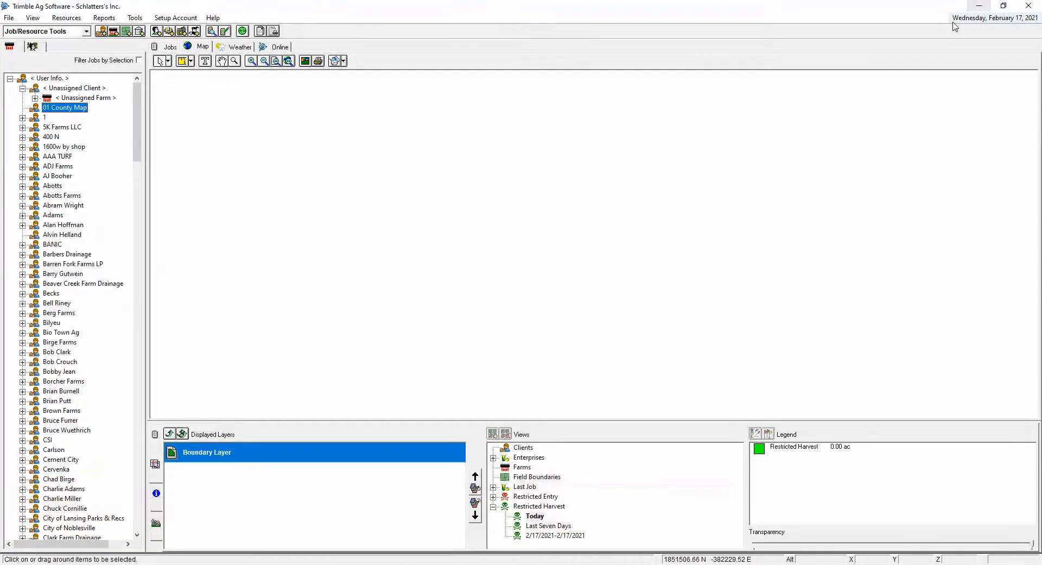
right_click(65, 108)
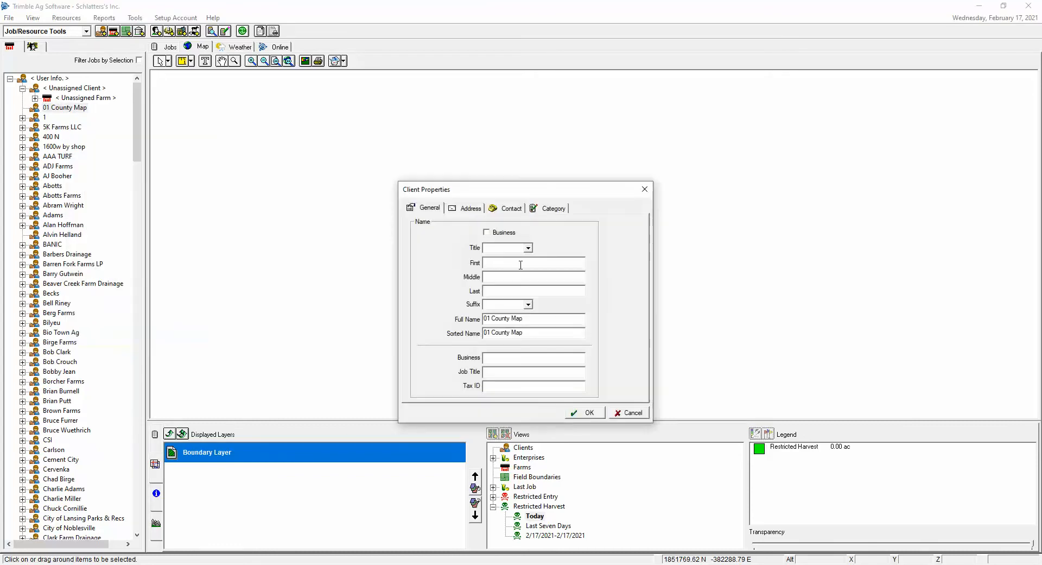
drag(492, 334, 566, 339)
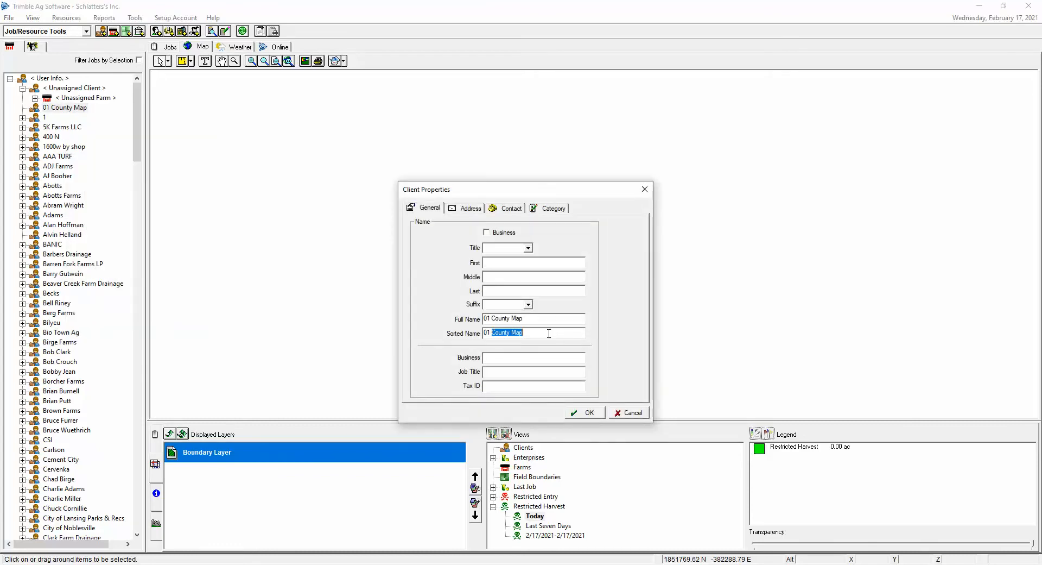
text(Soil)
key(Return)
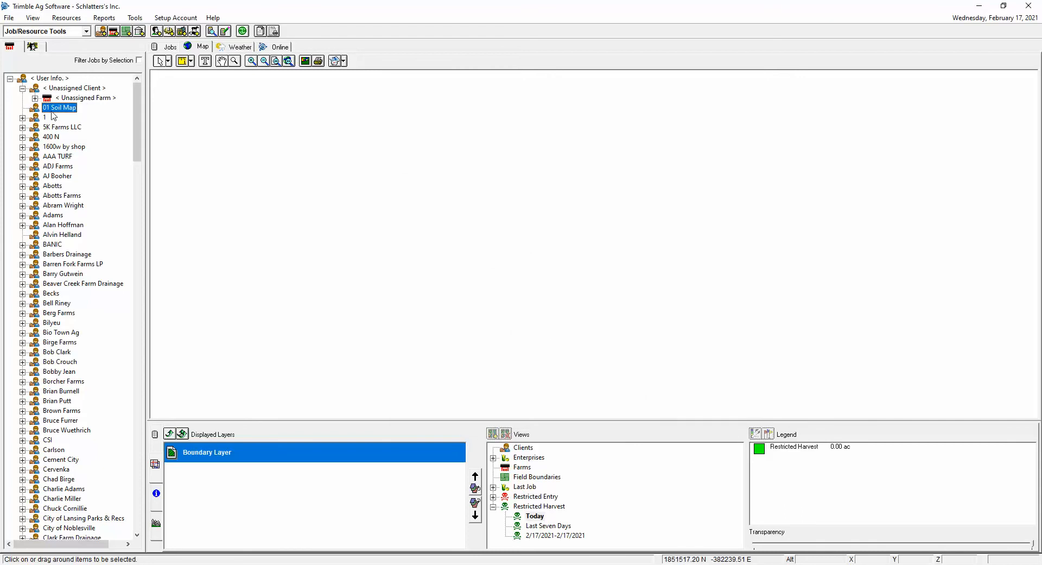
Step: Add a new farm named Pulaski SW to the 01 Soil Map client
click(116, 31)
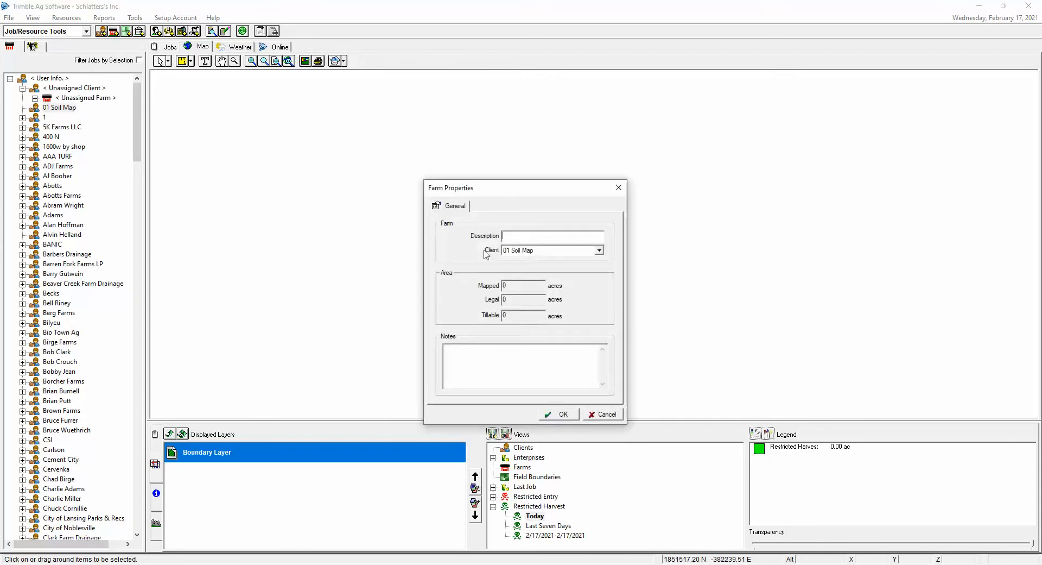
text(Pulaski SW)
key(Return)
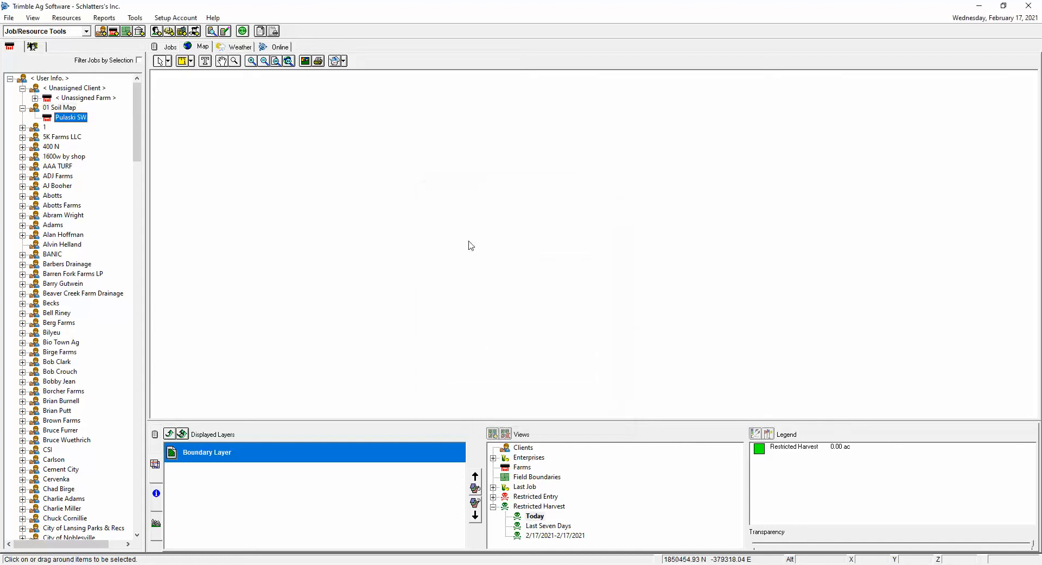
Step: Start a background import for the Pulaski SW farm and browse to the spatial folder inside wss_aoi_2021-02-24_17-55-47 in Downloads
right_click(67, 118)
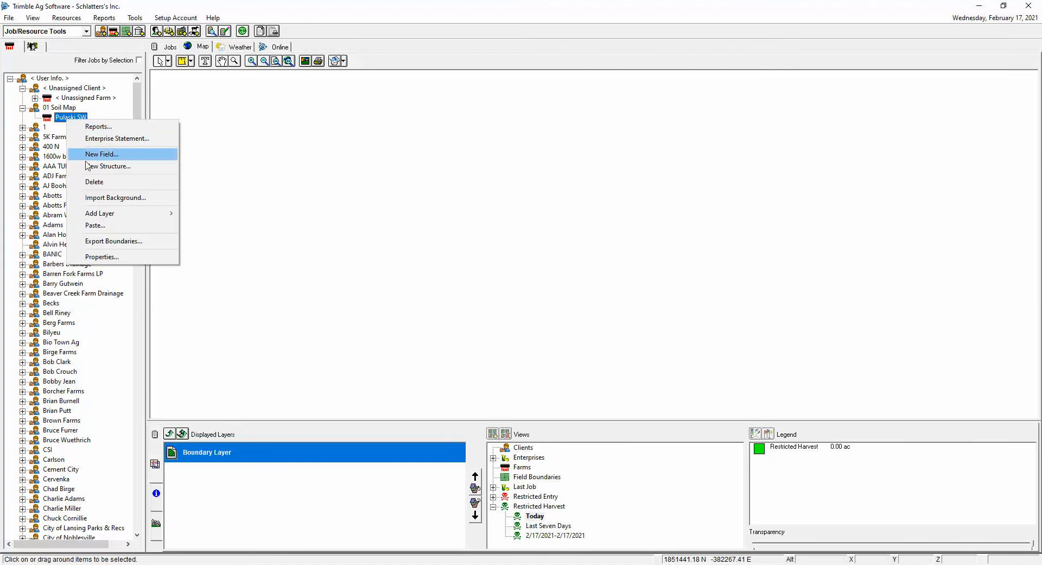
click(99, 198)
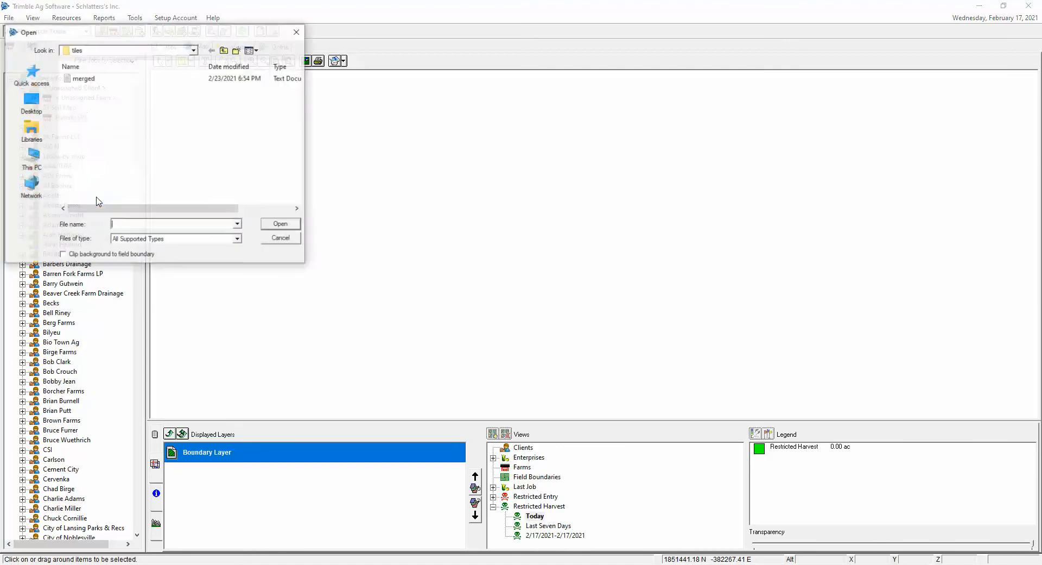
click(93, 51)
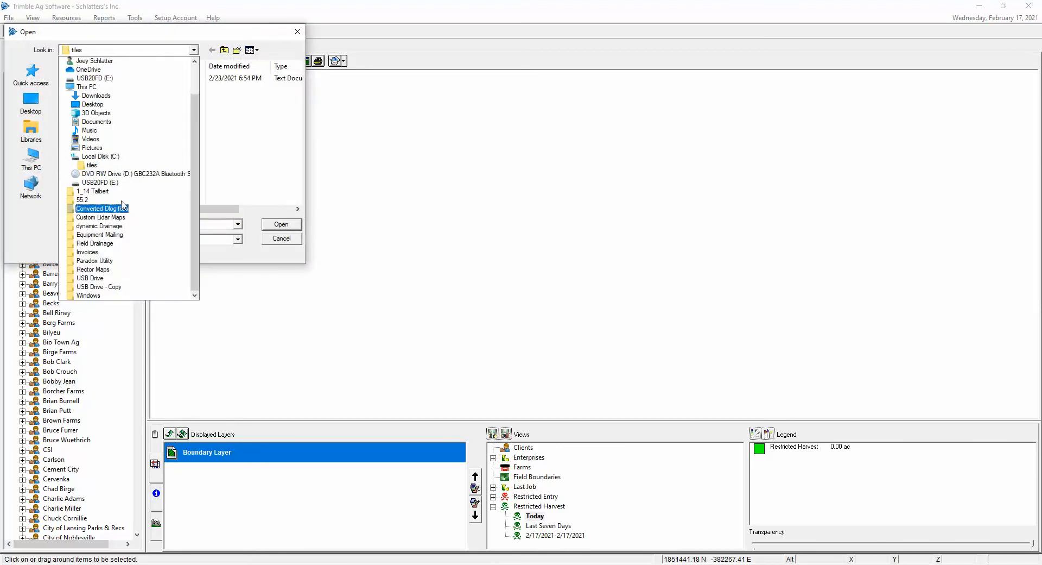
click(96, 95)
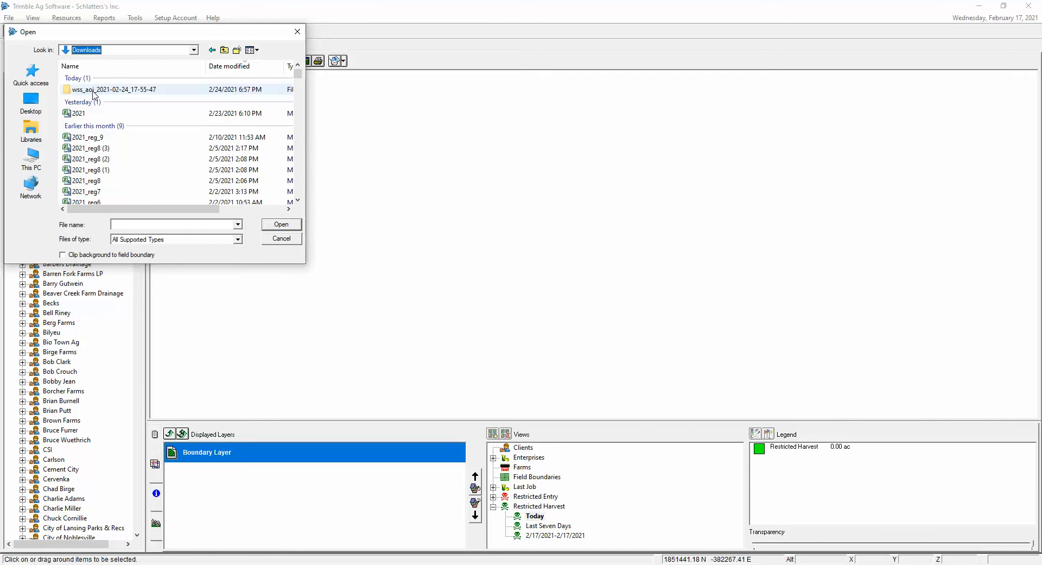
double_click(93, 90)
double_click(94, 81)
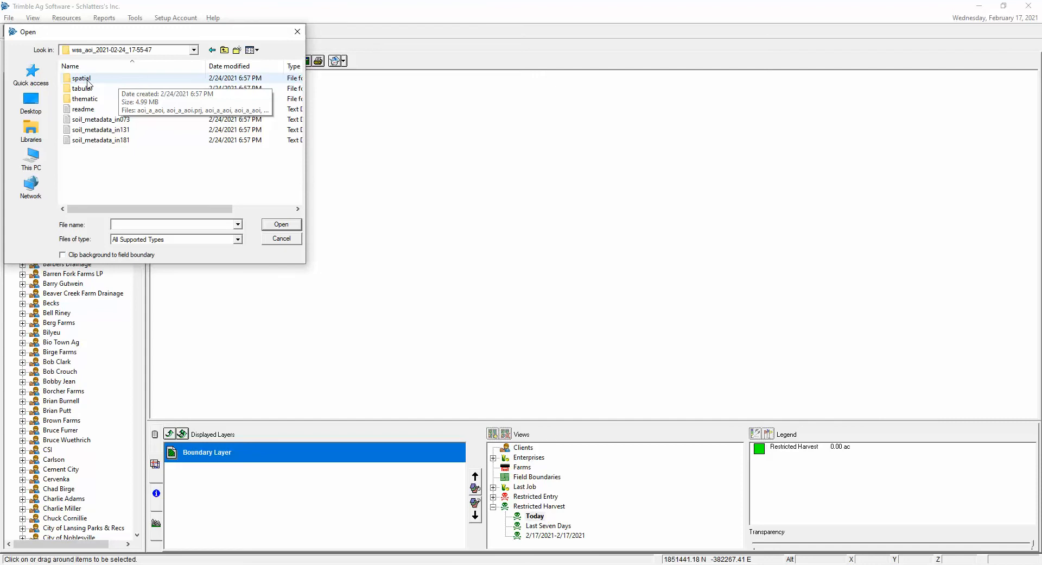
double_click(88, 80)
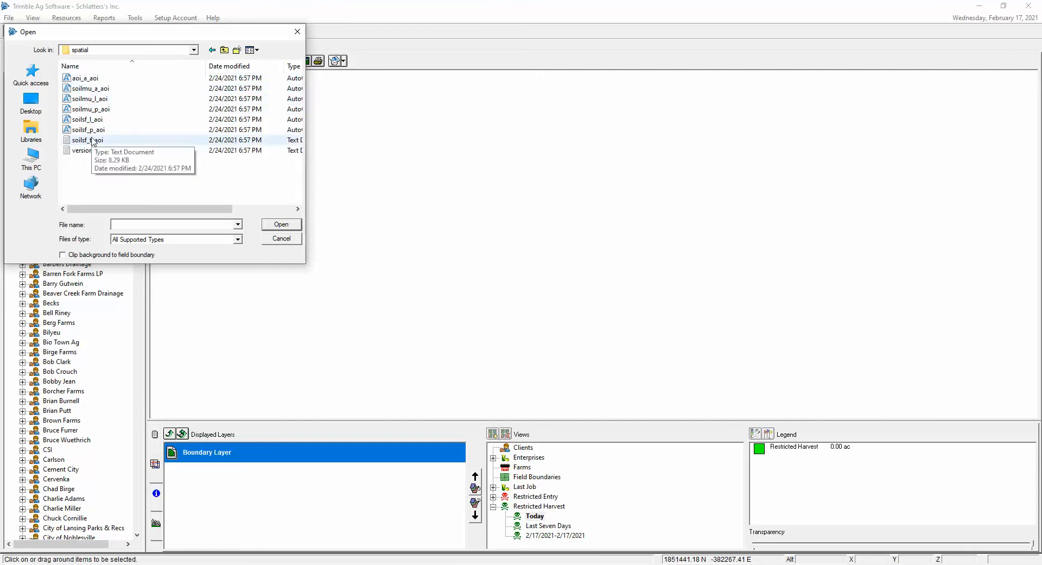
Step: Choose all six shapefiles from aoi_a_aoi through soilsf_p_aoi and open them for import
click(93, 79)
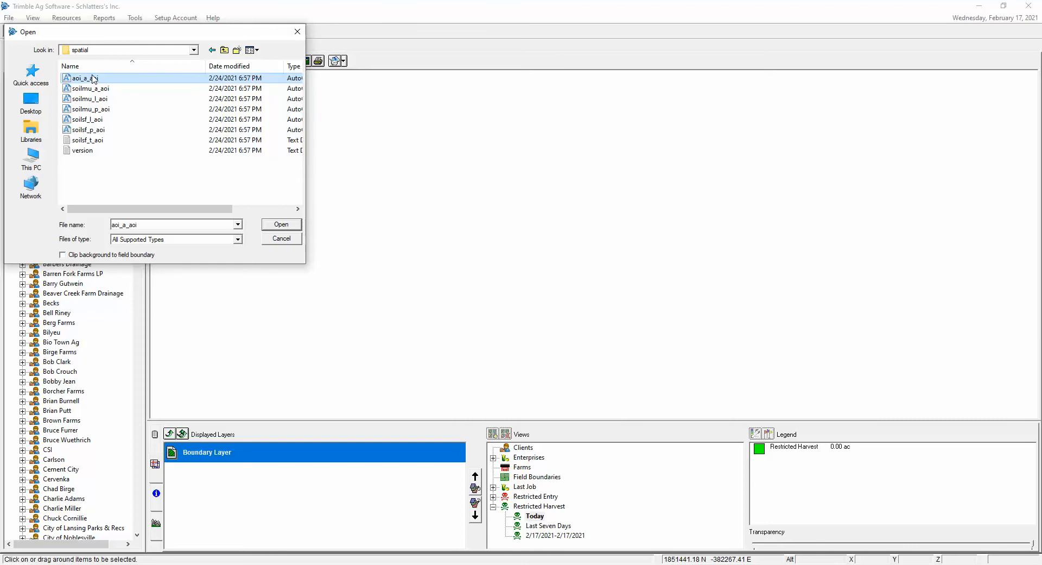
key(shift+Down)
key(shift+Down)
key(shift+Down)
key(shift+Down)
key(shift+Down)
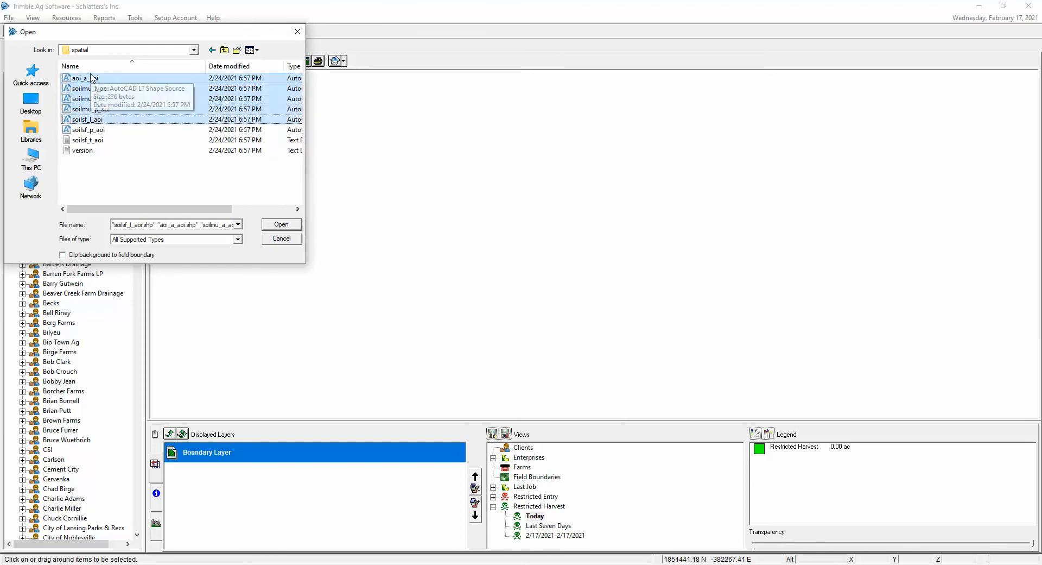
click(281, 226)
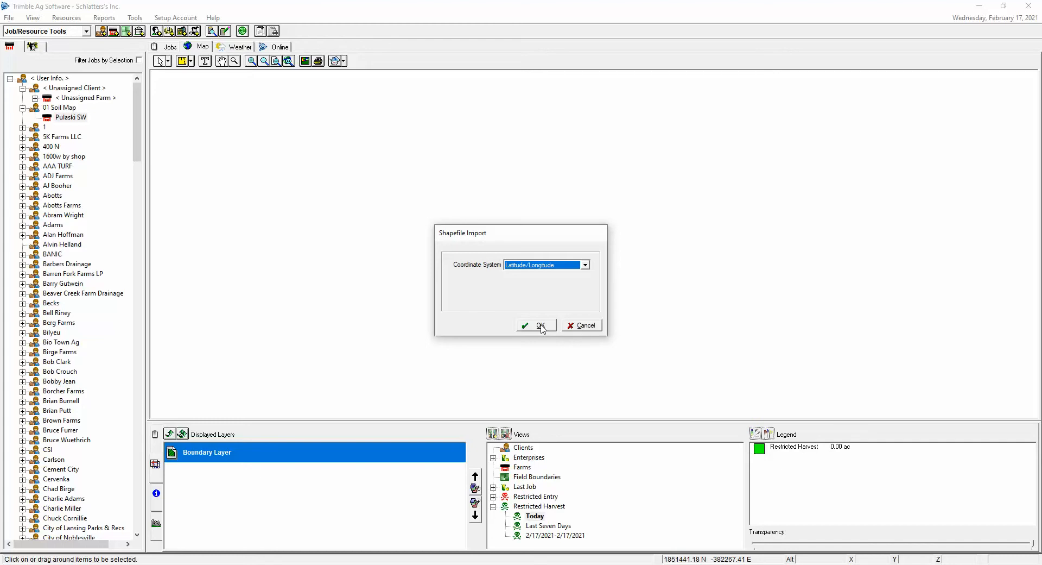
Step: Import each of the shapefiles with the Latitude/Longitude coordinate system
click(541, 327)
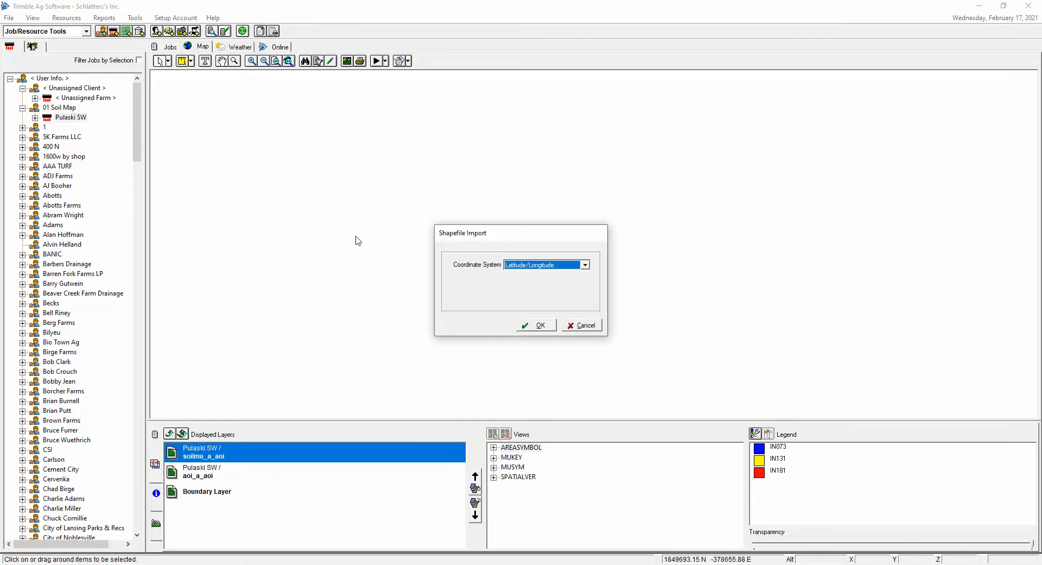
click(533, 326)
click(531, 324)
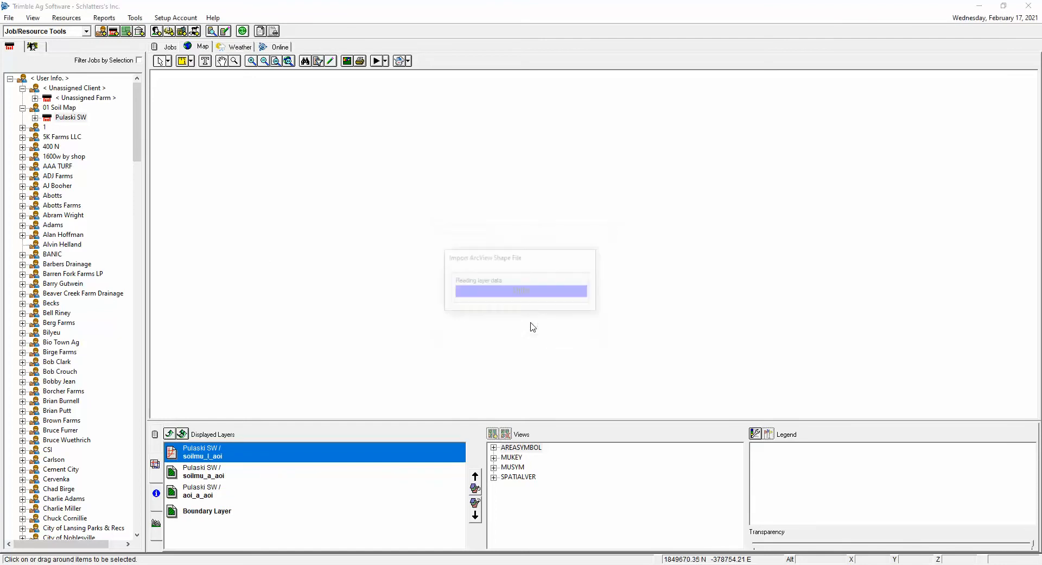
click(532, 325)
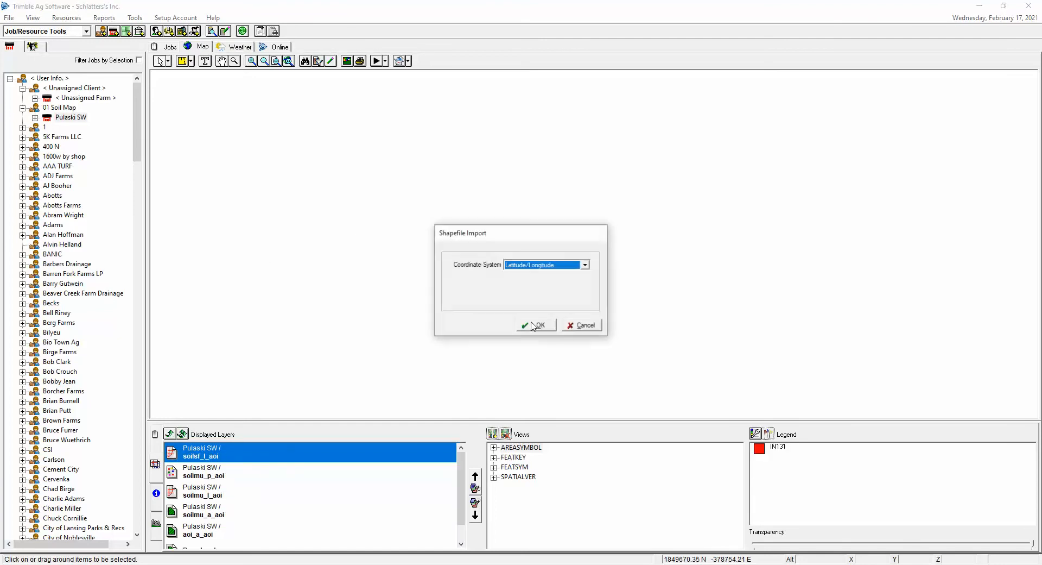
click(532, 325)
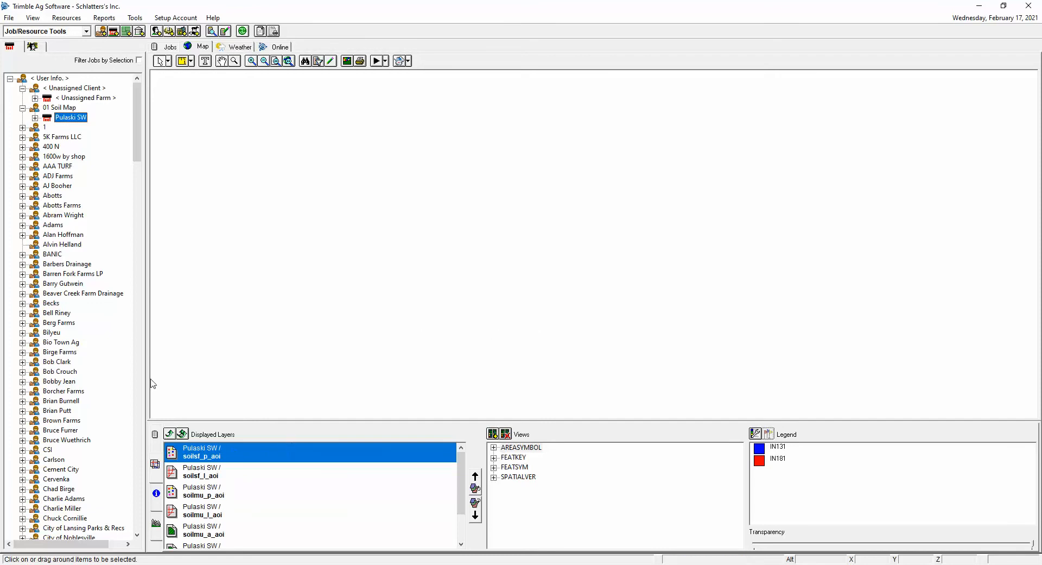
Step: List the Pulaski SW farm's imported layers and examine the FEATKEY and FEATSYM views of the soilsf_p_aoi layer
click(35, 118)
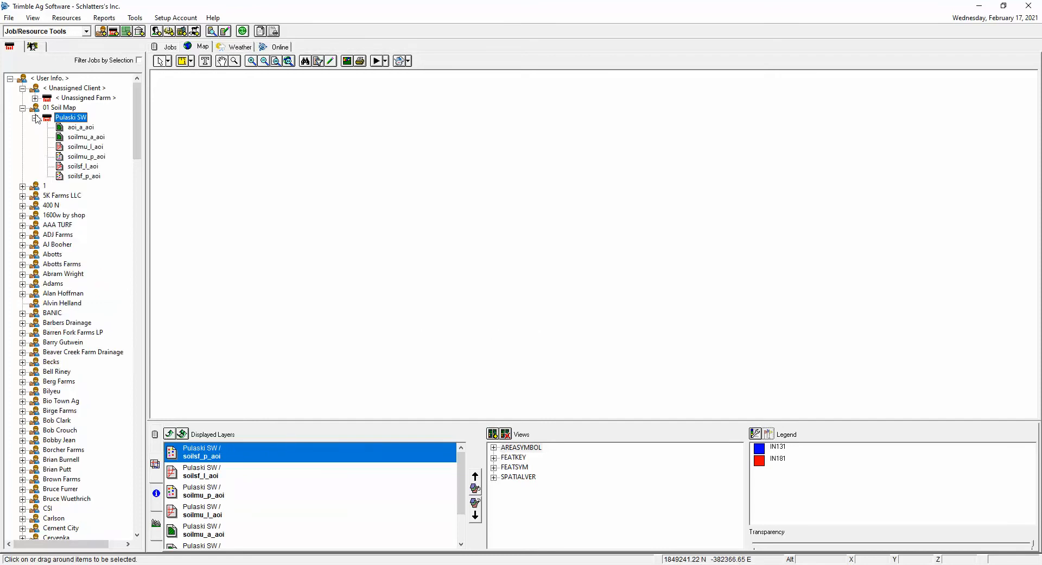
click(83, 128)
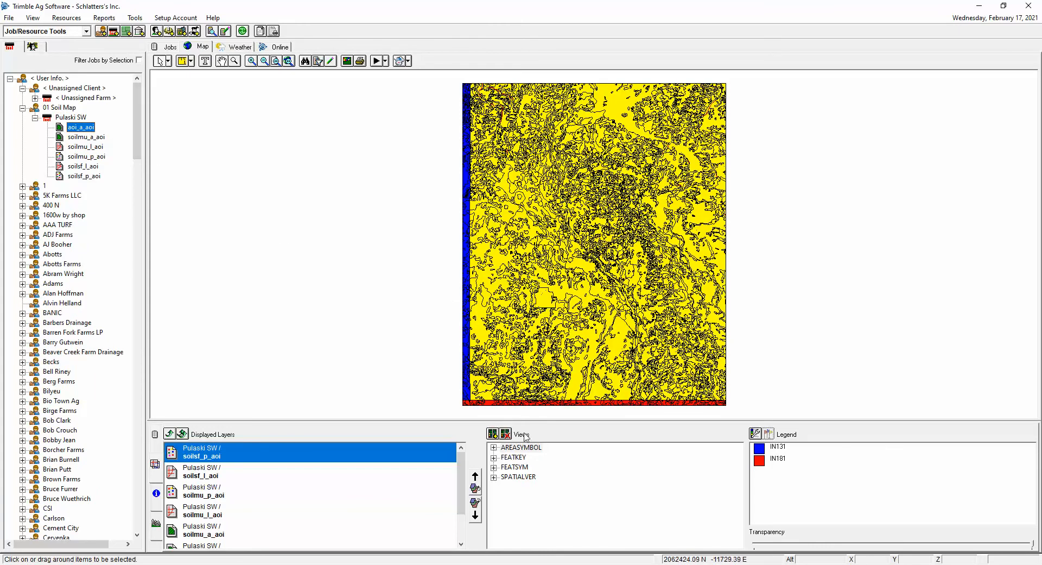
click(494, 459)
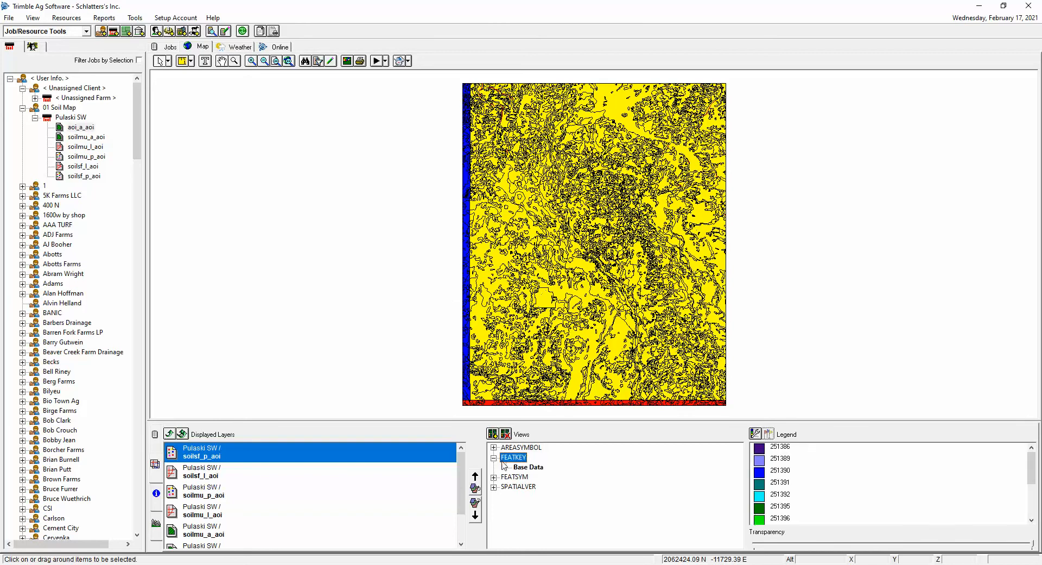
click(781, 460)
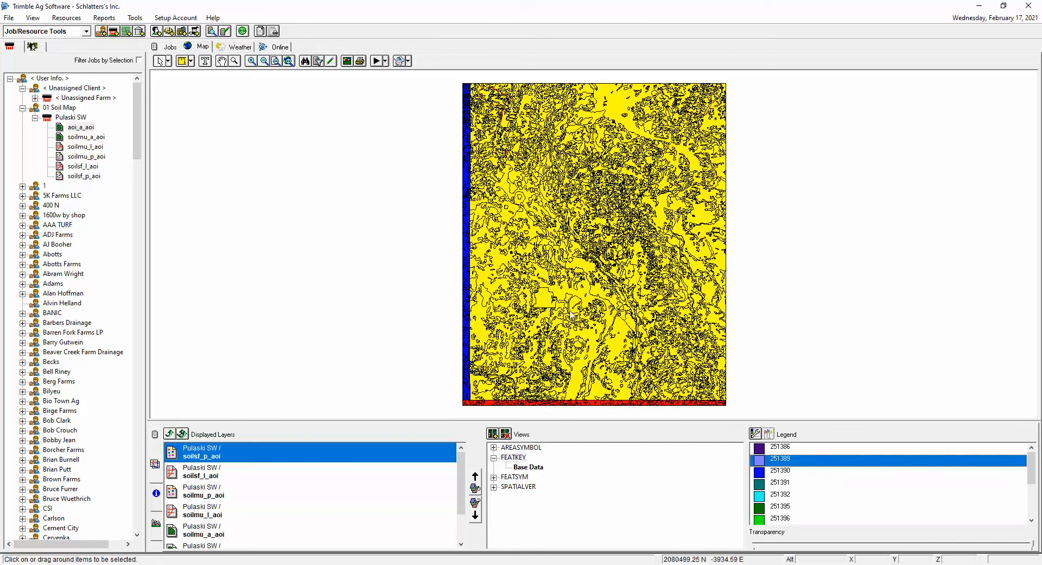
click(494, 477)
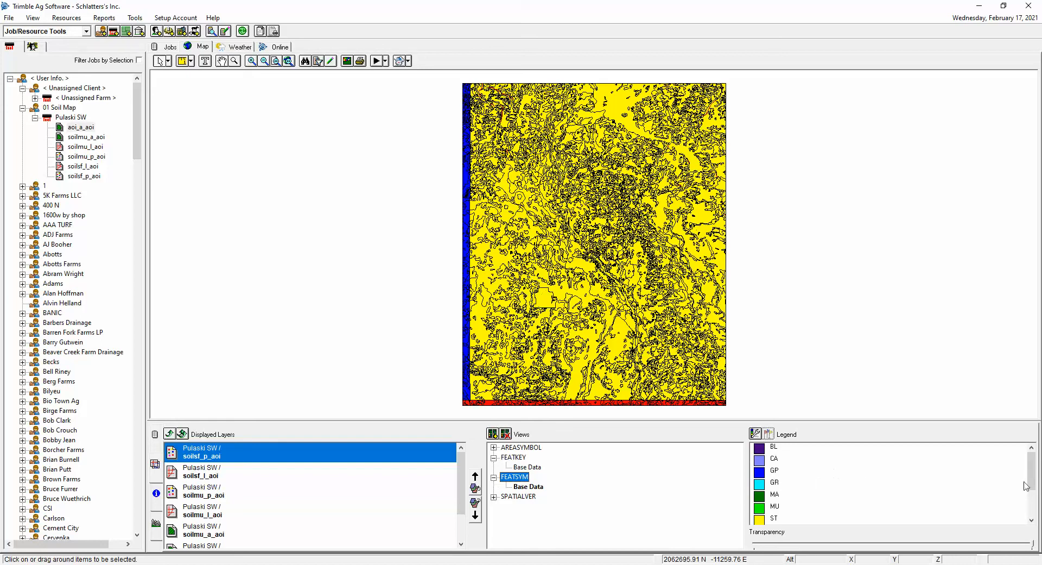
Step: Clear all displayed layers from the map, then display only aoi_a_aoi and check its partname view
click(183, 433)
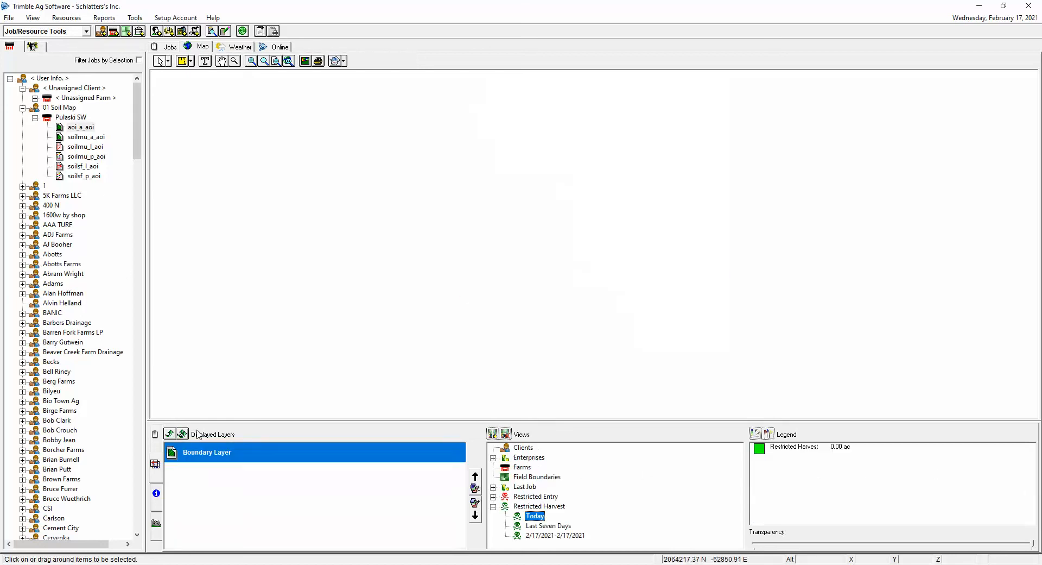
double_click(76, 128)
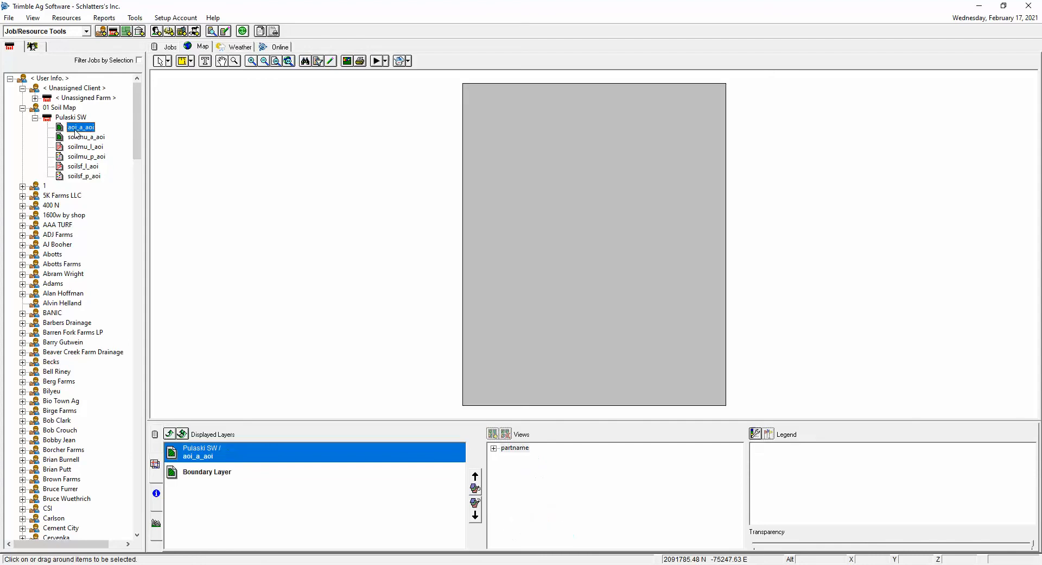
click(494, 449)
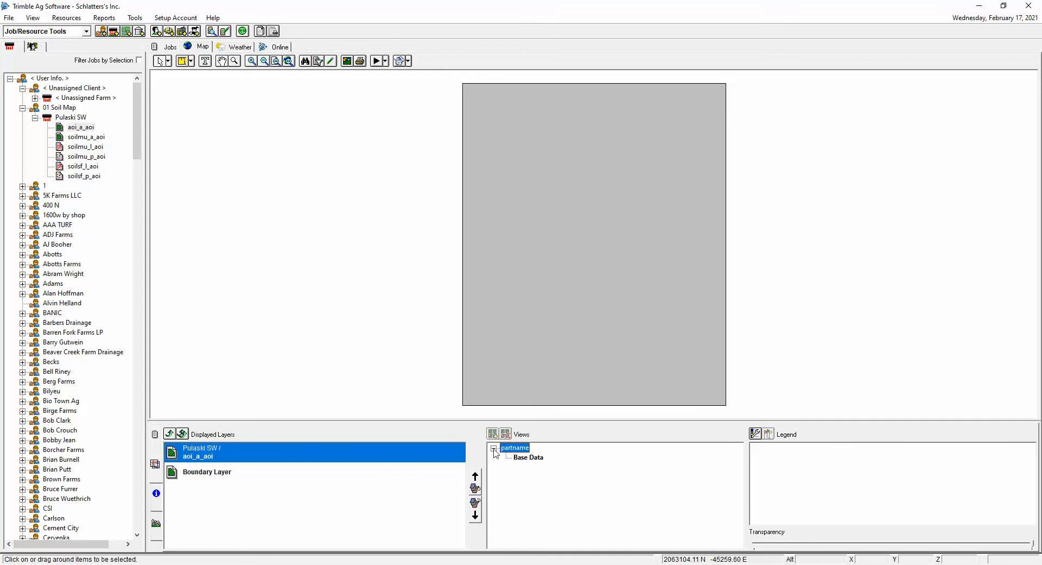
Step: Delete the aoi_a_aoi layer from the Pulaski SW farm
right_click(71, 131)
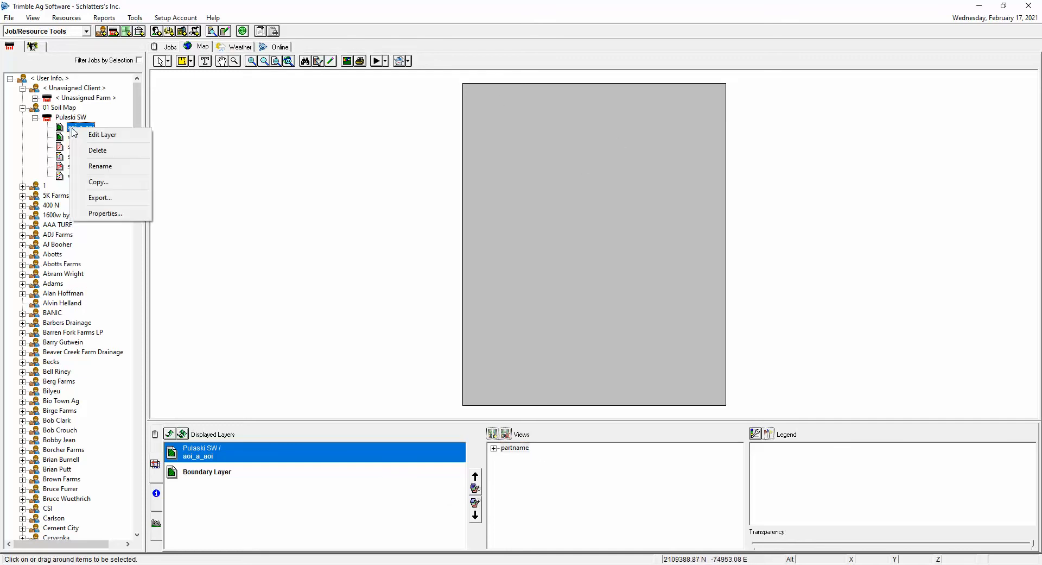
click(100, 150)
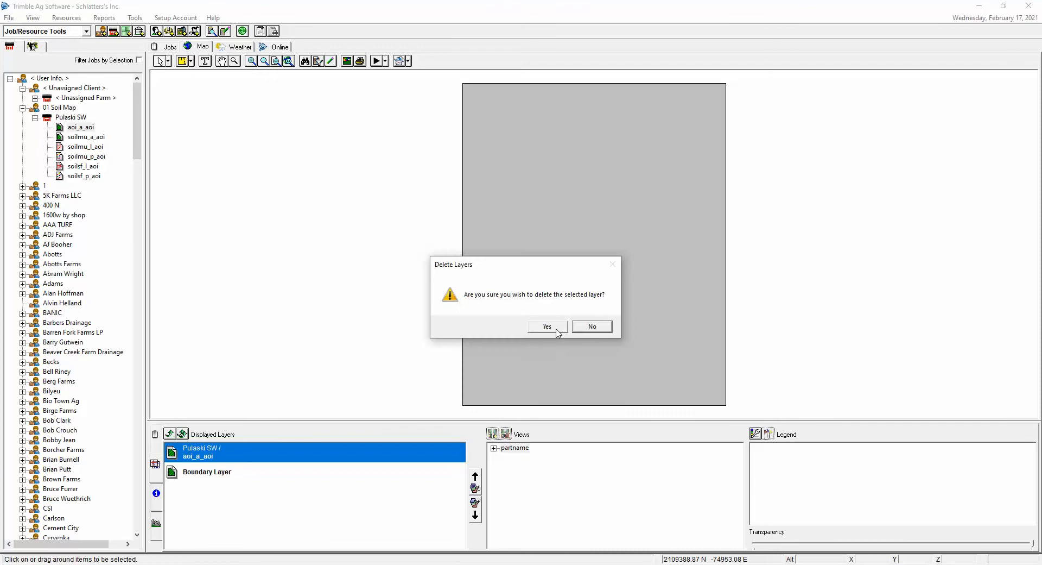
click(557, 329)
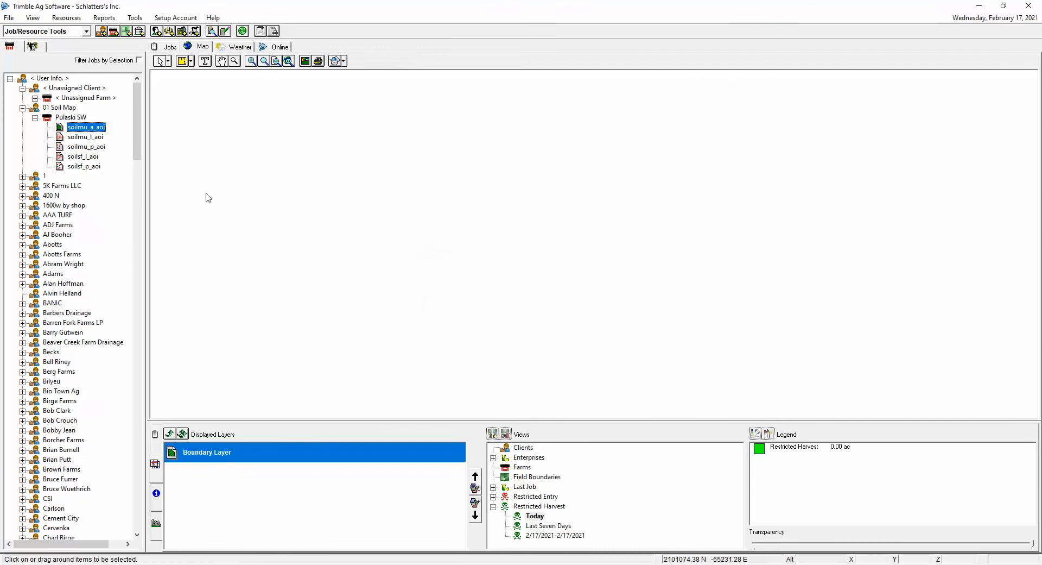
Step: Display the soilmu_a_aoi layer coloured by MUSYM and look through its legend of soil symbols
double_click(79, 128)
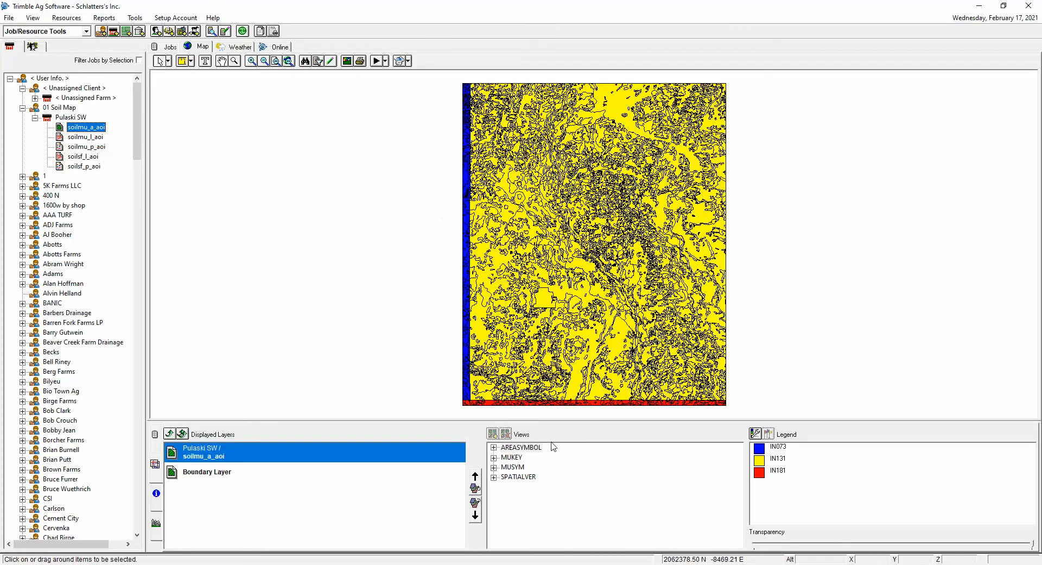
click(512, 467)
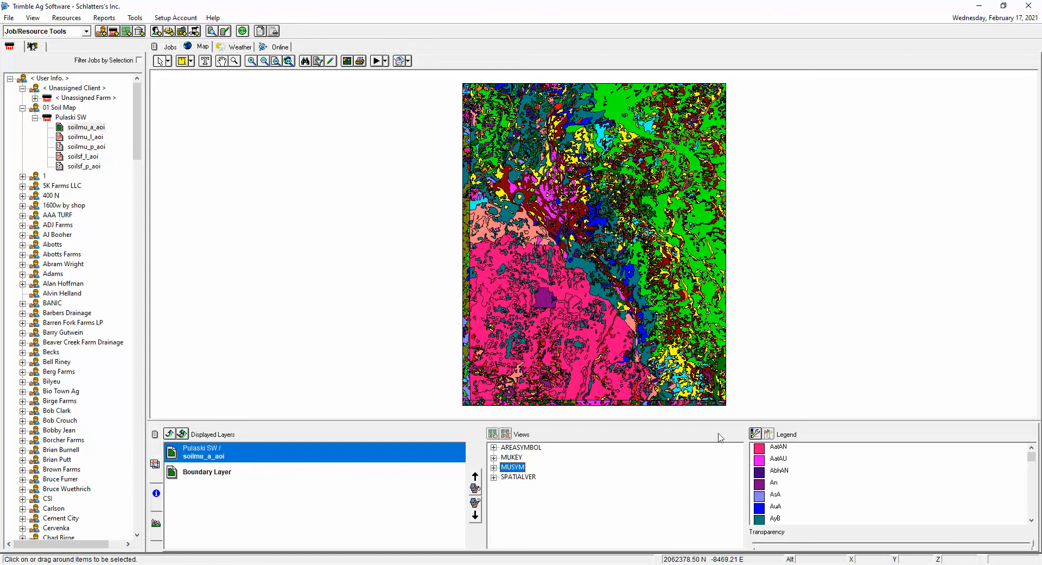
drag(1032, 461, 1034, 486)
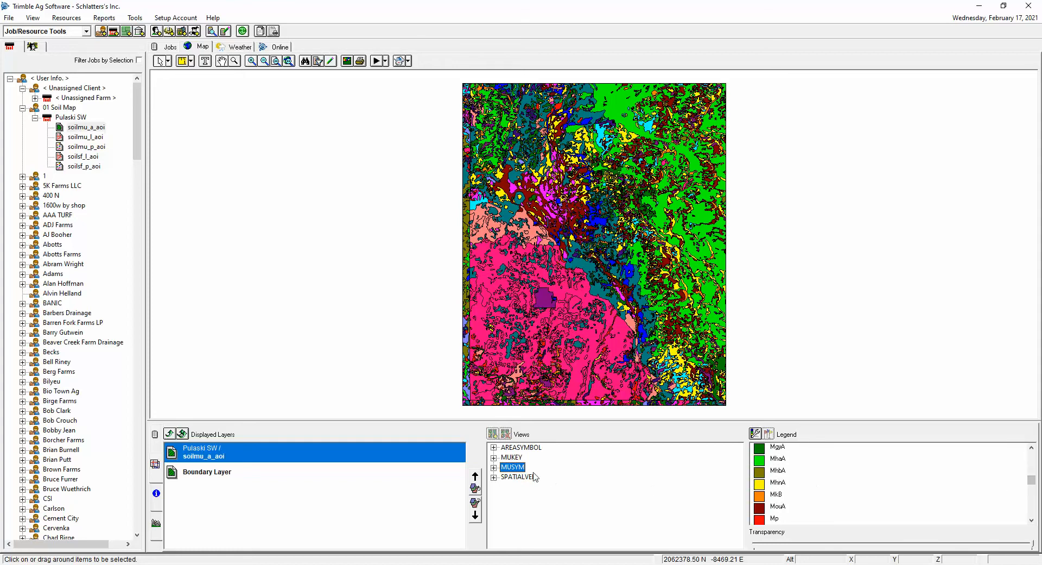
Step: Compare the soilmu_a_aoi layer's MUKEY view with its MUSYM view, returning to MUSYM
click(494, 458)
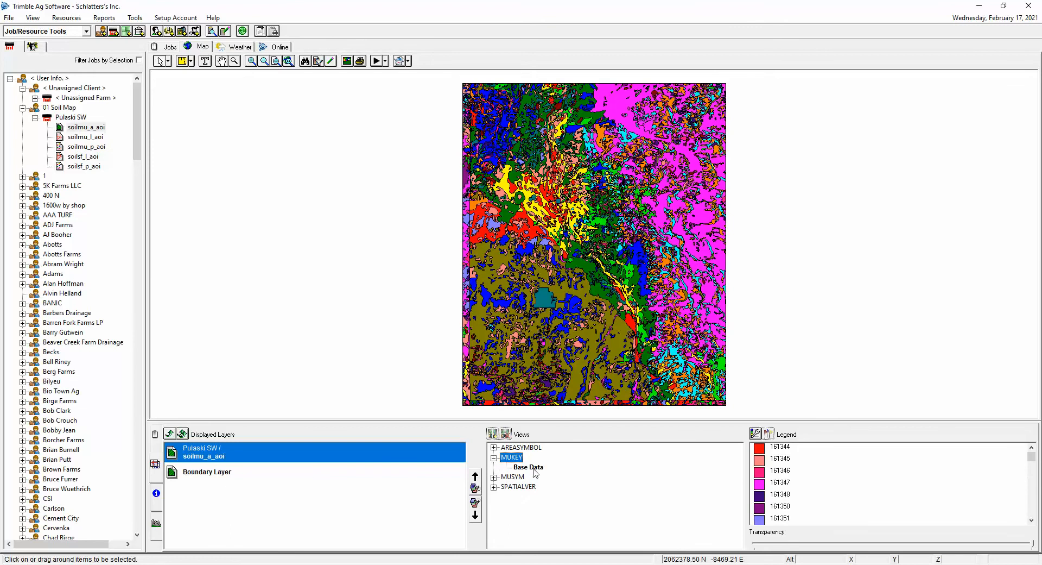
click(494, 458)
click(494, 468)
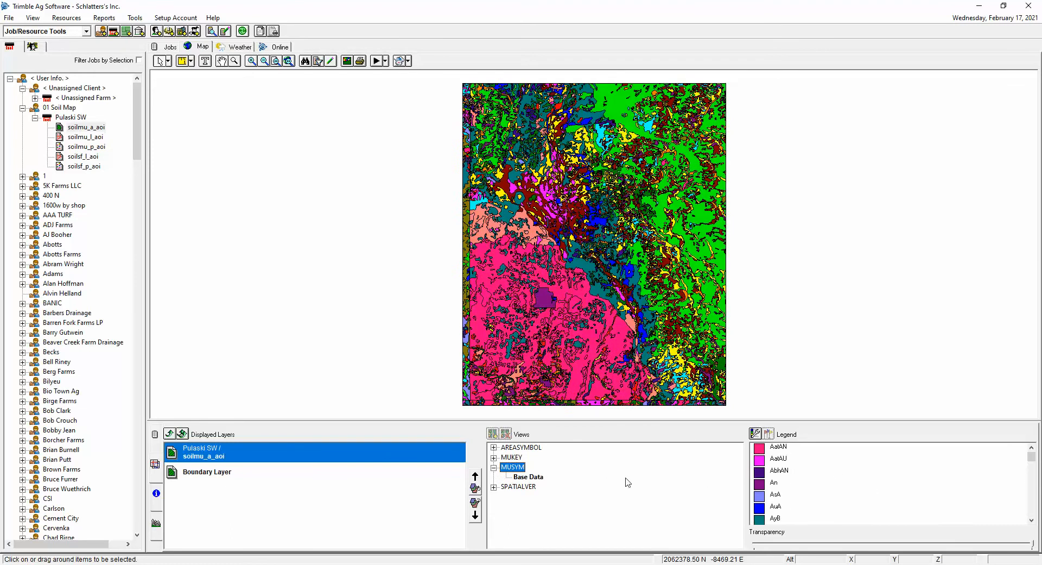
Step: Locate an AbhAN soil area on the map from the legend and inspect its object properties
click(766, 470)
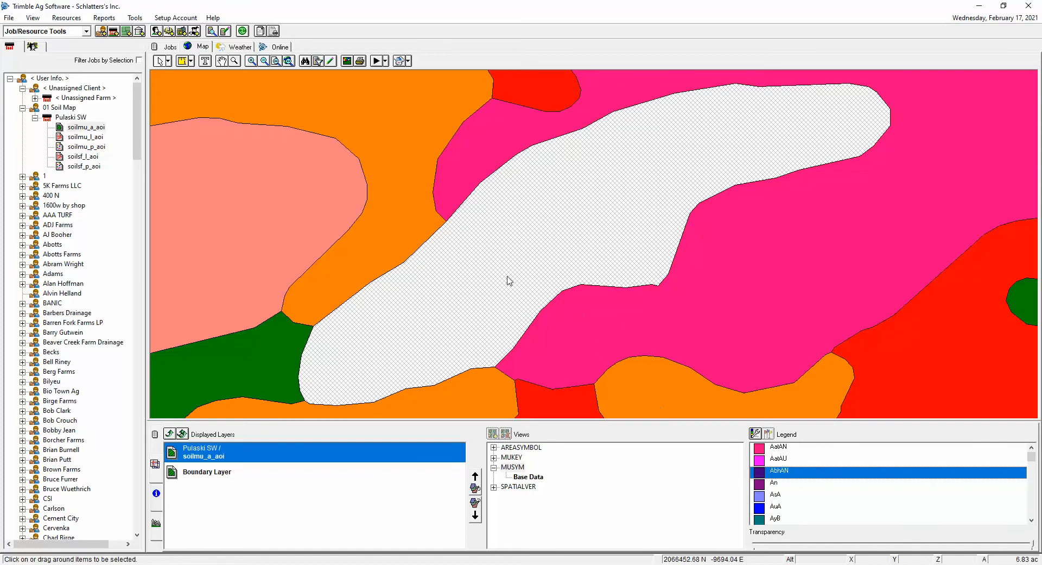
right_click(501, 277)
click(543, 329)
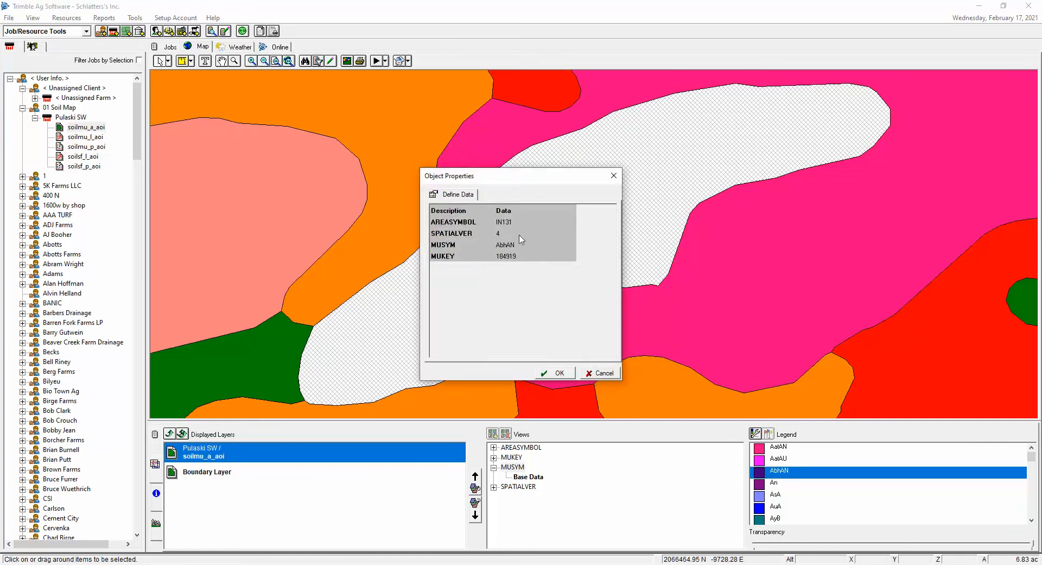
click(593, 374)
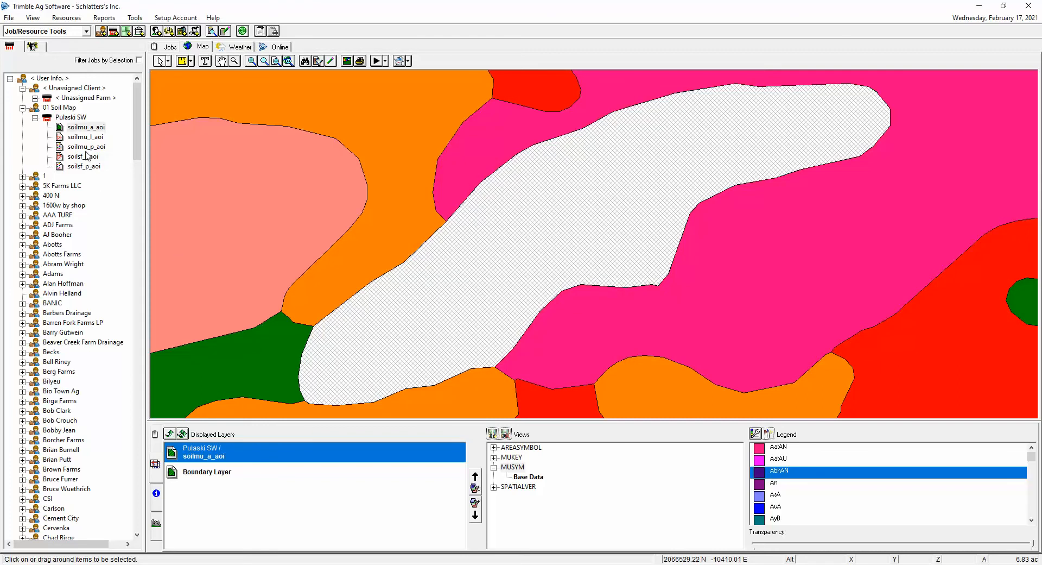
Step: Examine the surrounding soil areas at a wider map scale and select another small soil polygon
click(351, 174)
scroll(498, 249, down, 5)
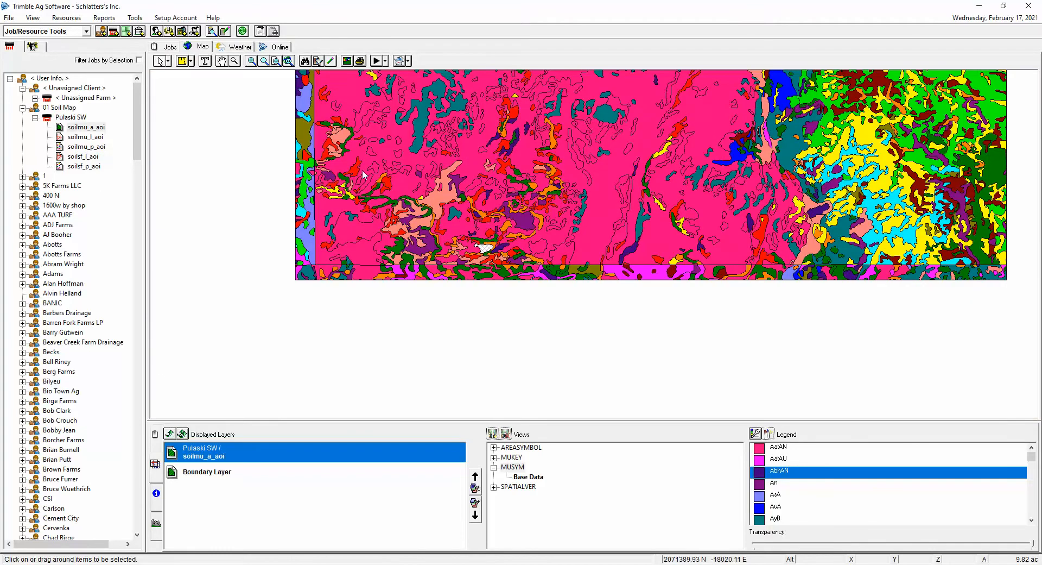
scroll(359, 165, up, 3)
scroll(425, 274, down, 2)
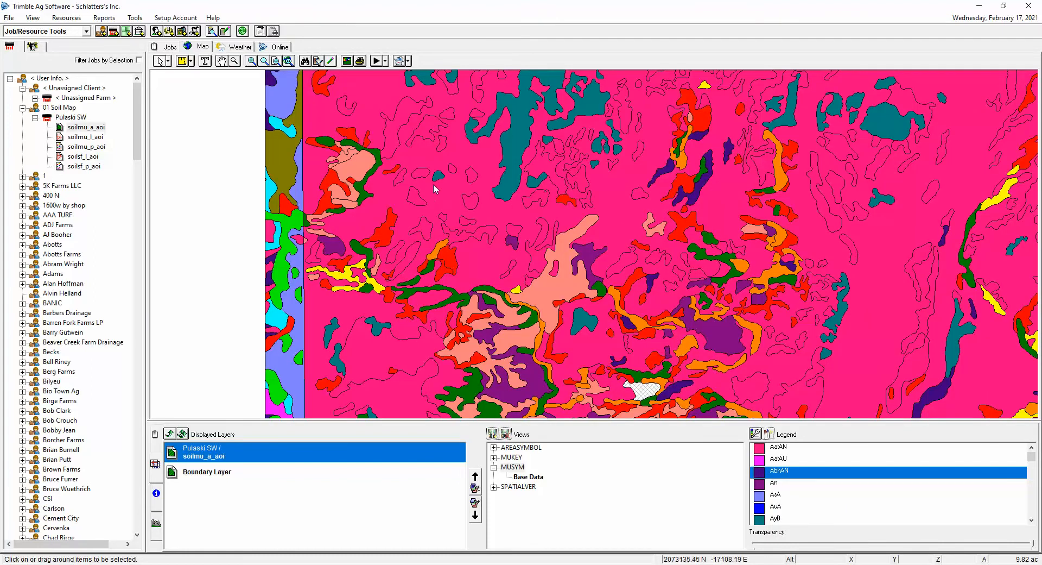
click(422, 203)
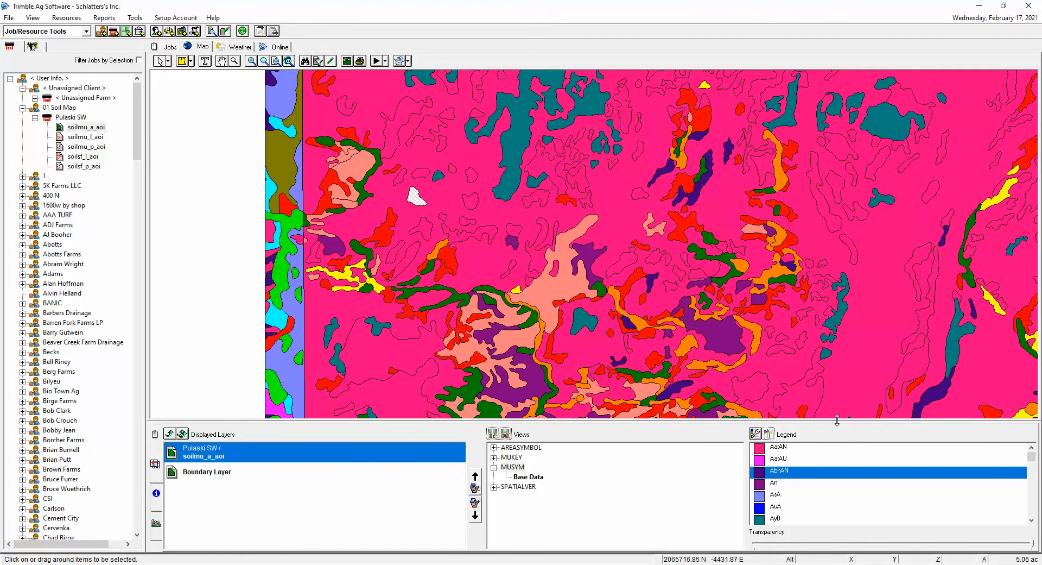
Step: Select an irregular soil area near the map's western edge and inspect its object properties
click(385, 238)
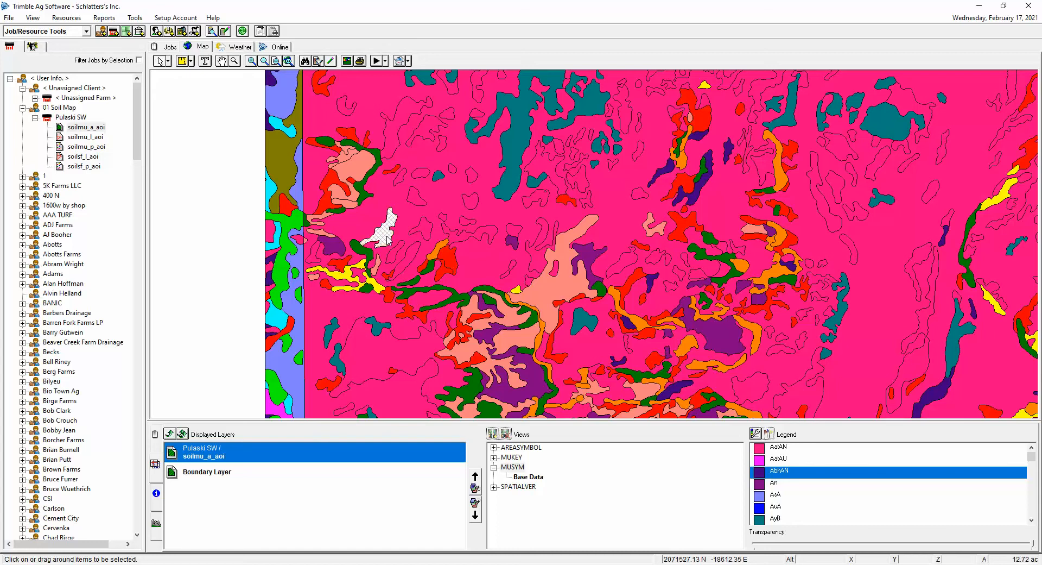
click(156, 492)
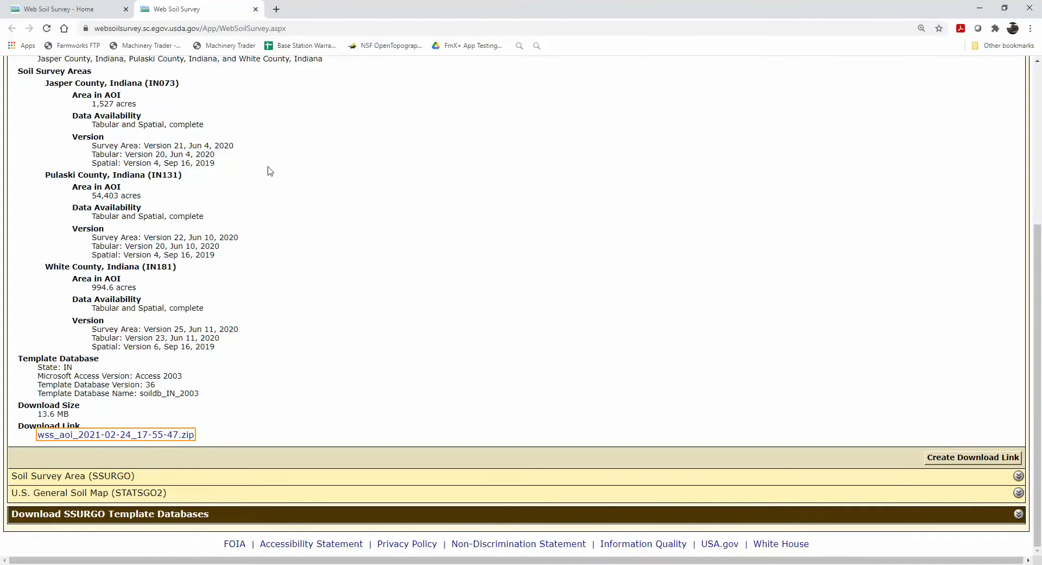
Step: Switch to Web Soil Survey in the browser and look over the free shopping cart's soil report options
scroll(380, 220, up, 5)
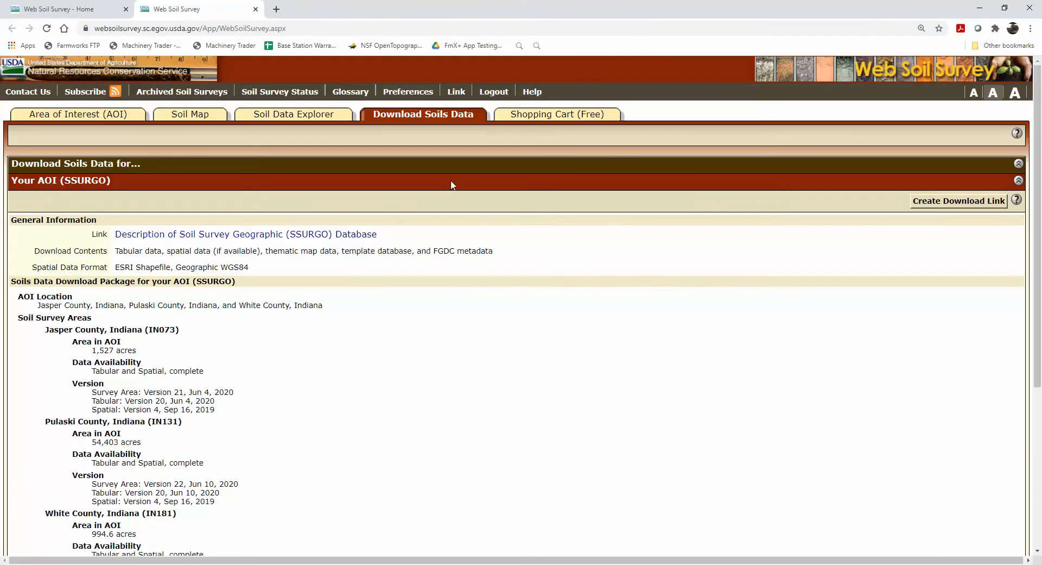
click(548, 117)
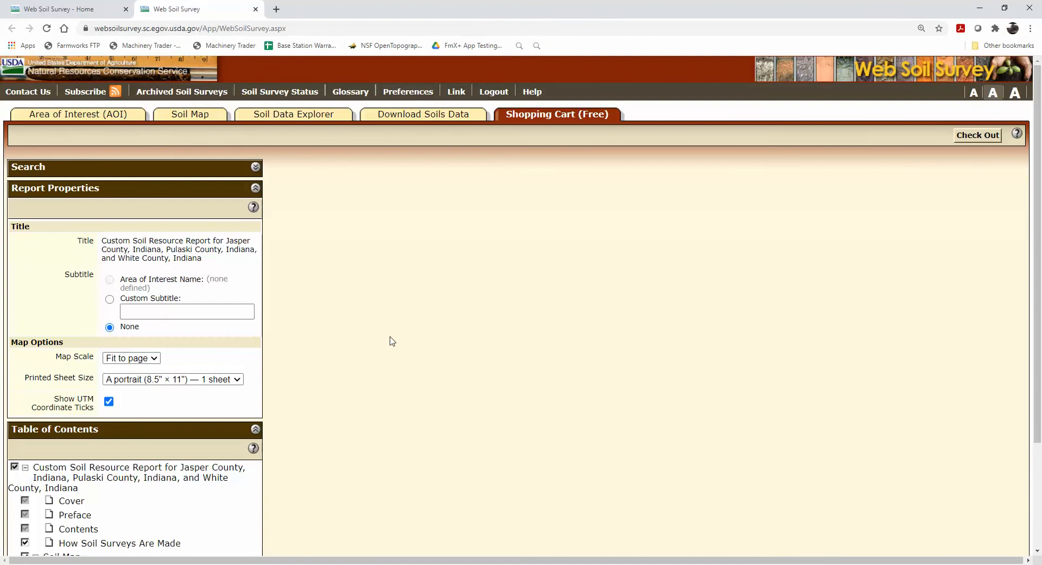
scroll(291, 142, down, 1)
scroll(270, 176, up, 1)
Step: Read the WpbA map unit description from the Web Soil Survey soil map's legend and return to Trimble Ag Software
click(255, 166)
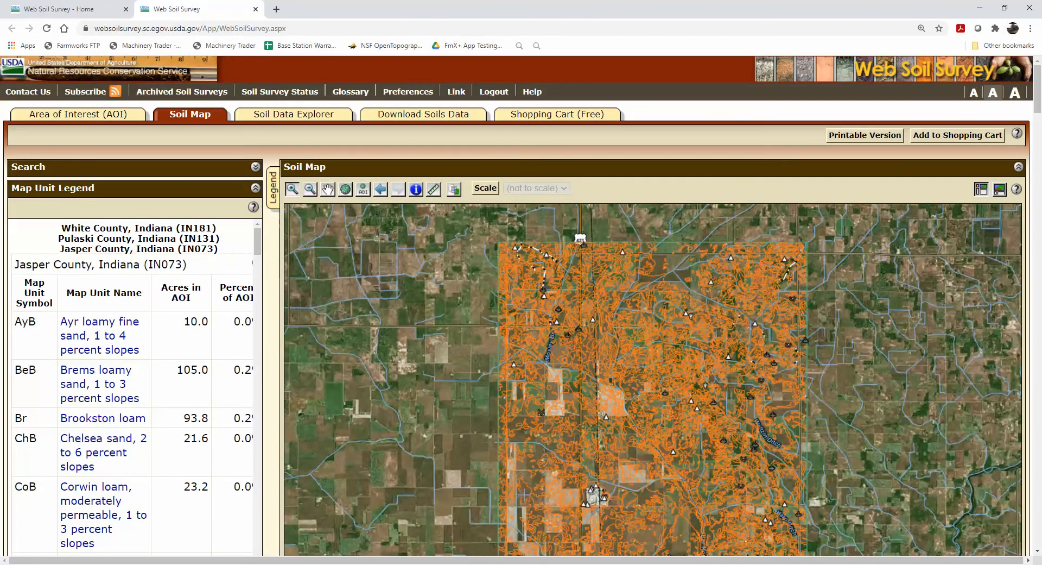
click(525, 494)
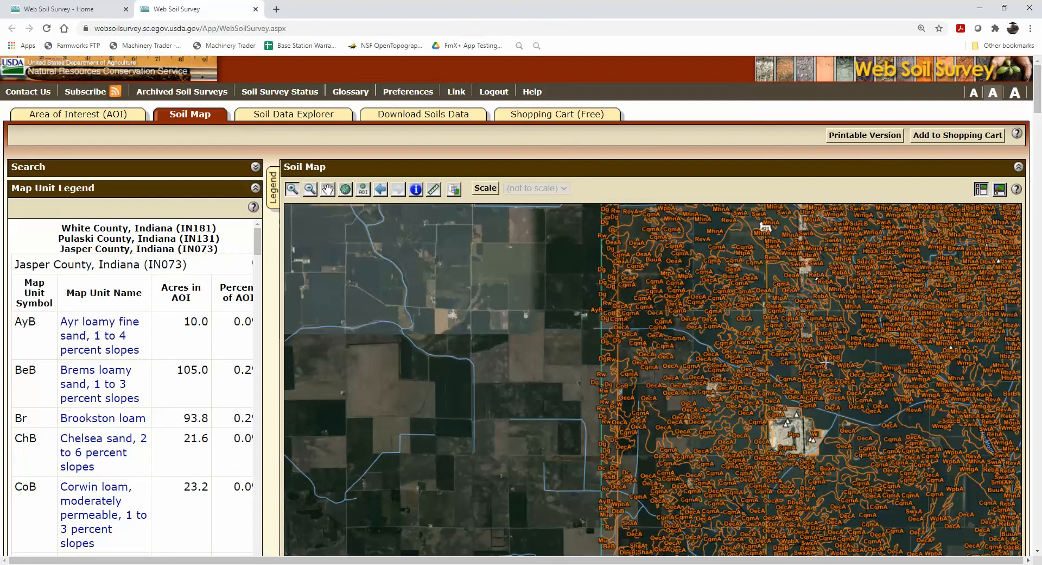
click(837, 346)
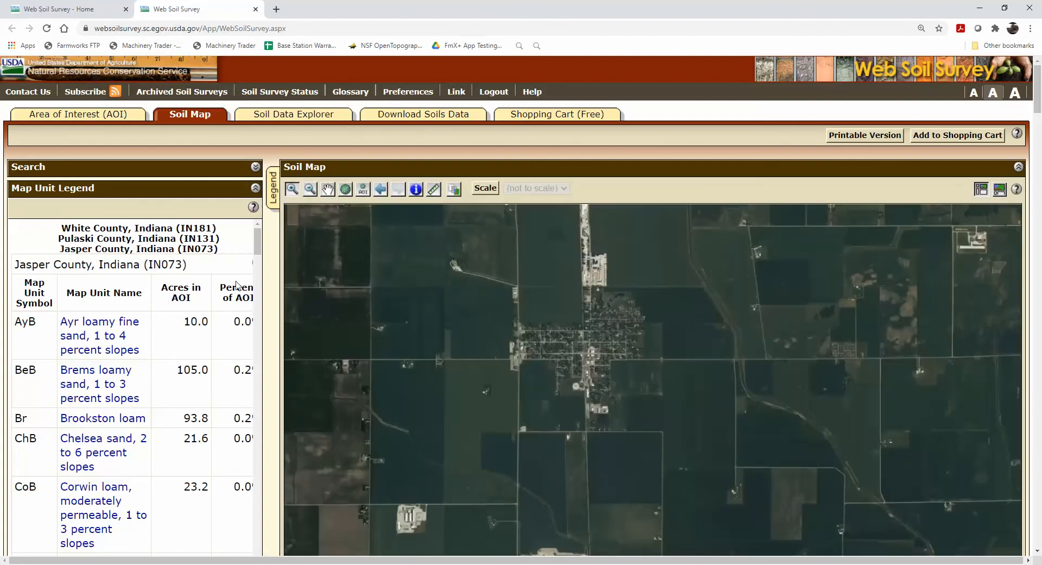
drag(257, 247, 263, 540)
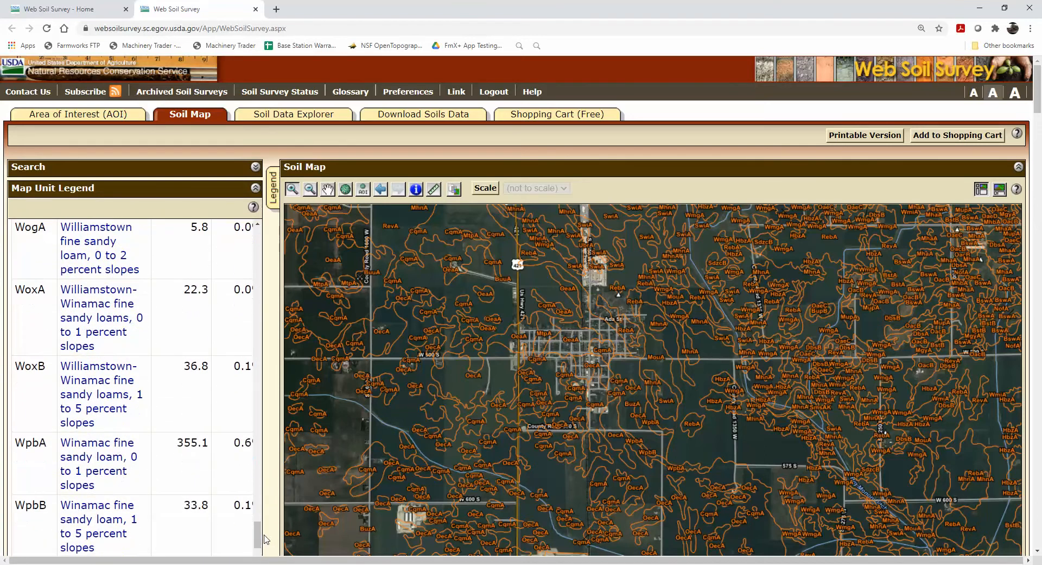
click(95, 460)
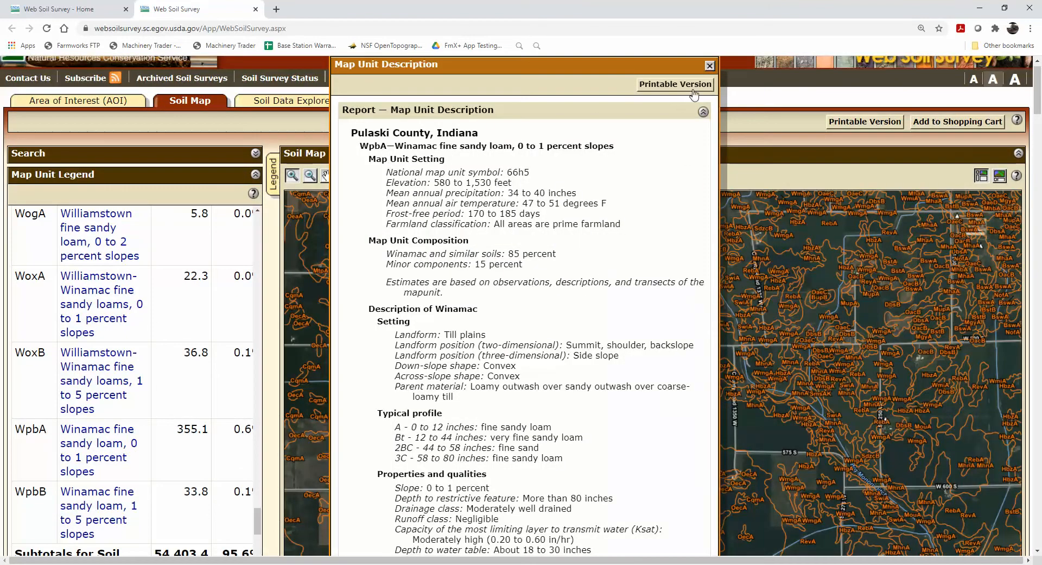
click(710, 66)
click(546, 101)
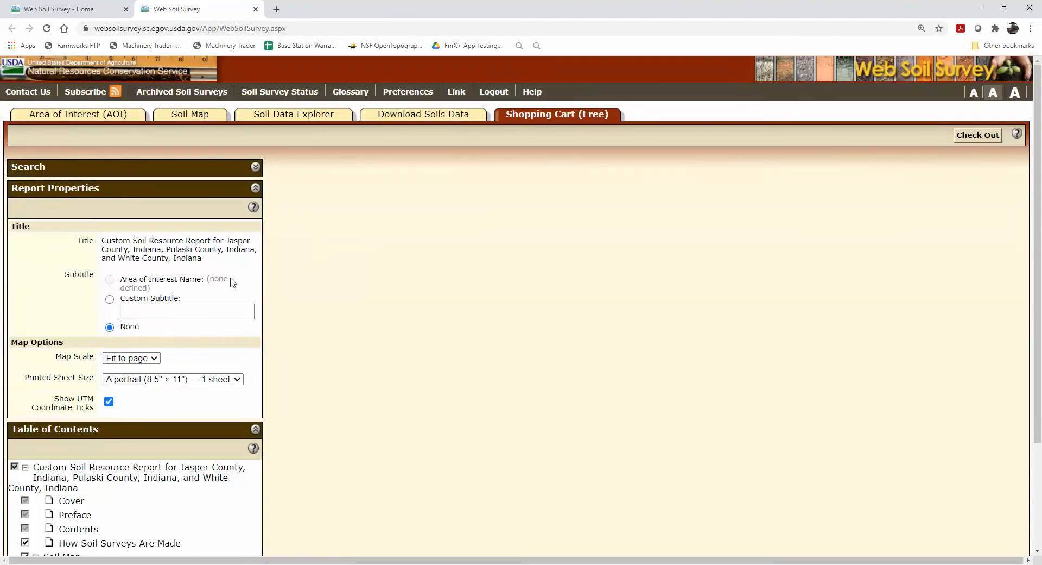
click(59, 10)
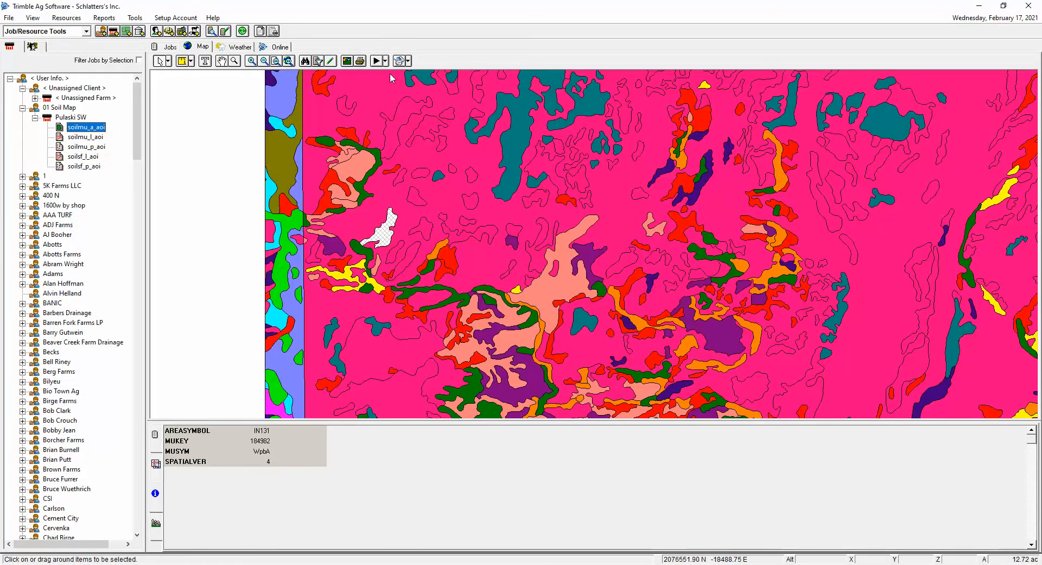
Step: Show the aerial background imagery and delete the soilmu_l_aoi and soilmu_p_aoi layers from Pulaski SW
click(401, 61)
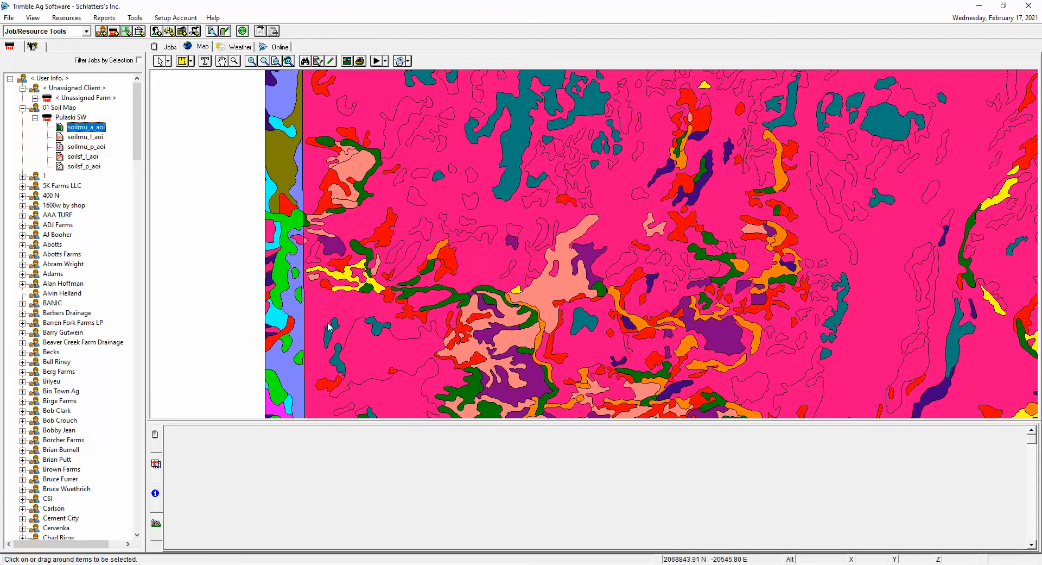
right_click(77, 139)
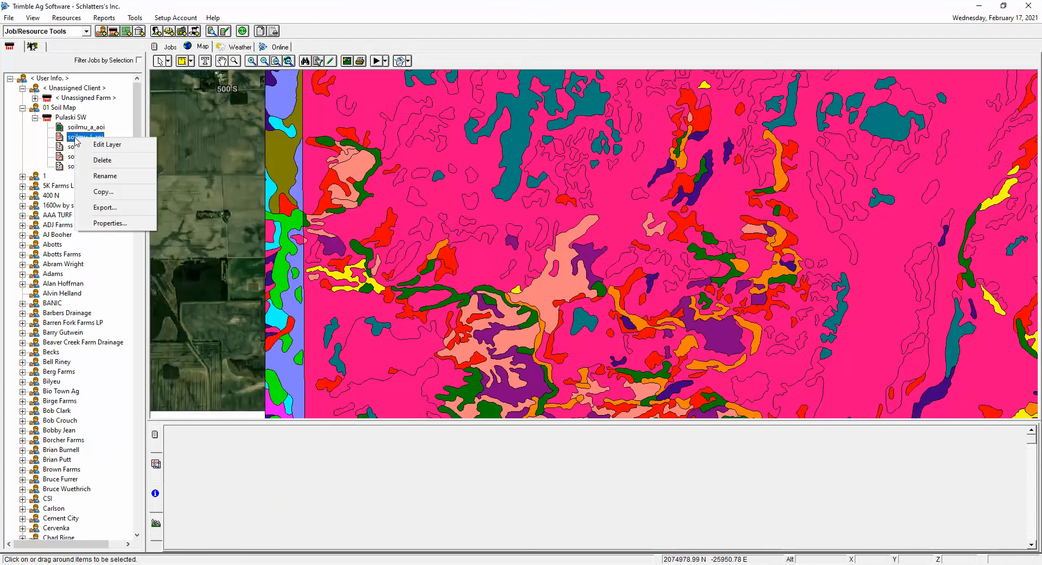
click(104, 160)
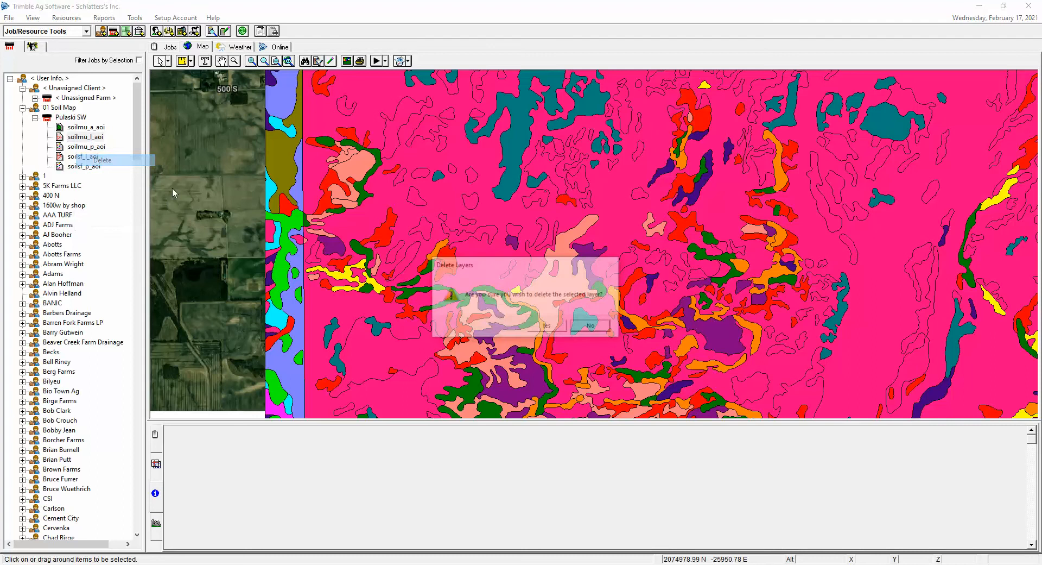
click(549, 328)
right_click(93, 140)
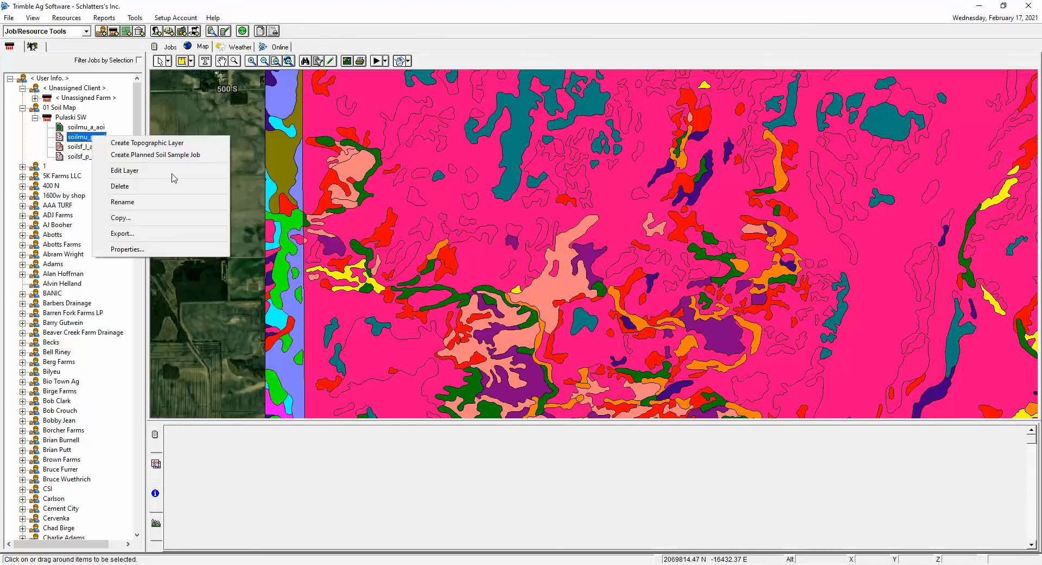
click(160, 186)
click(547, 327)
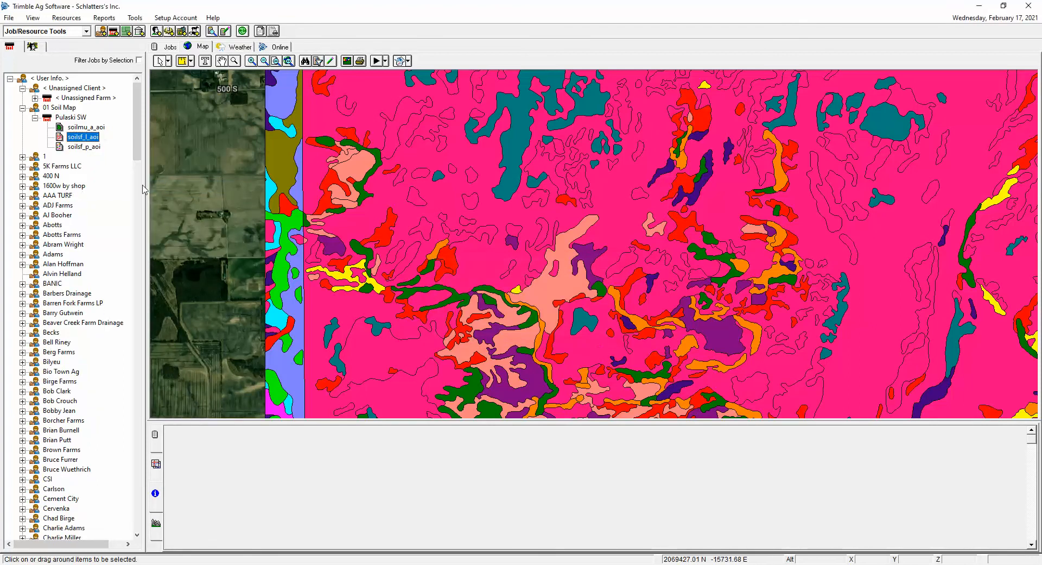
Step: Delete the soilsf_l_aoi and soilsf_p_aoi layers from Pulaski SW, confirming each deletion
right_click(86, 140)
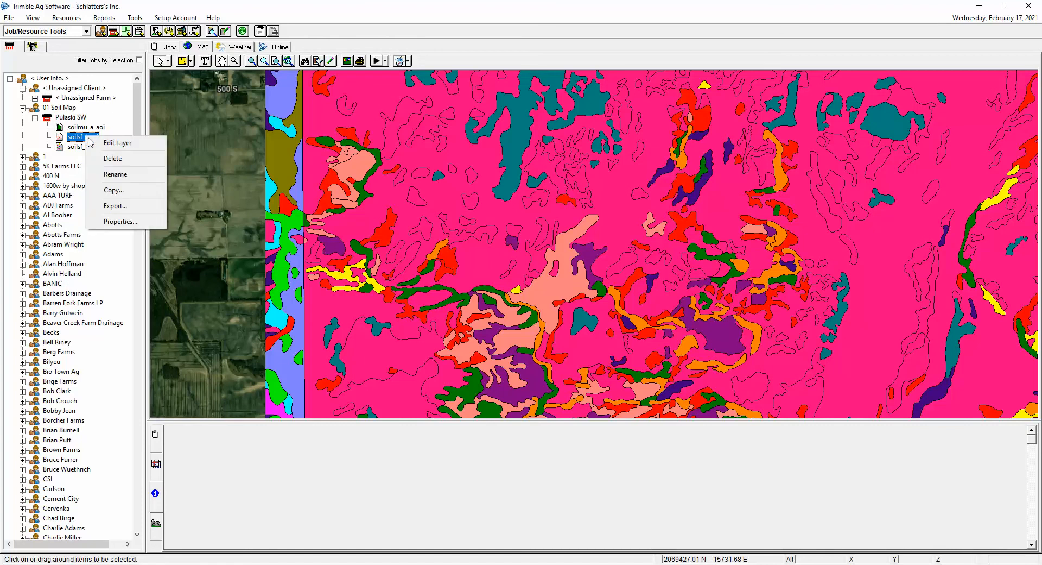
click(113, 159)
click(542, 329)
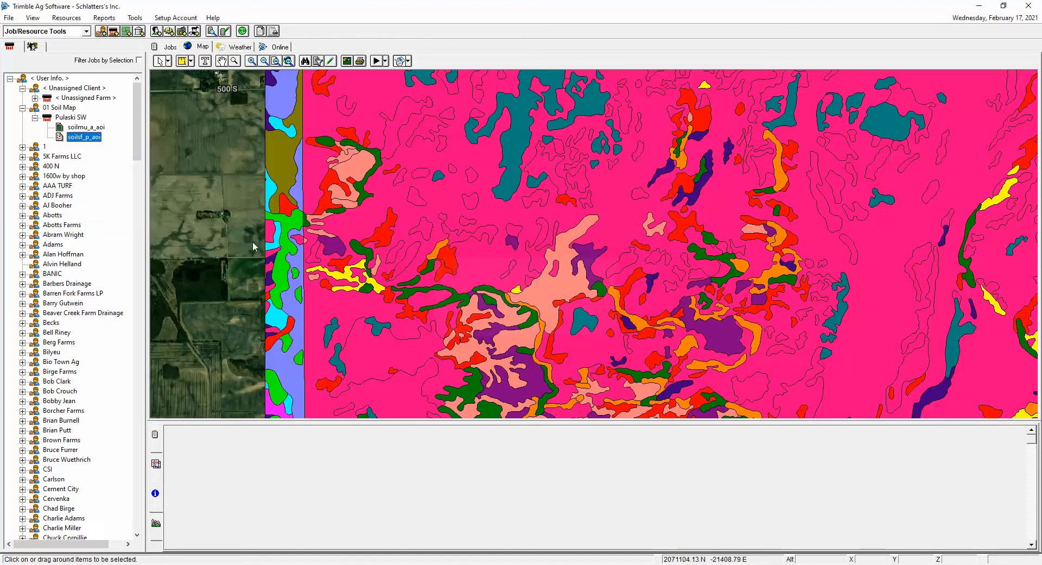
right_click(87, 140)
click(109, 190)
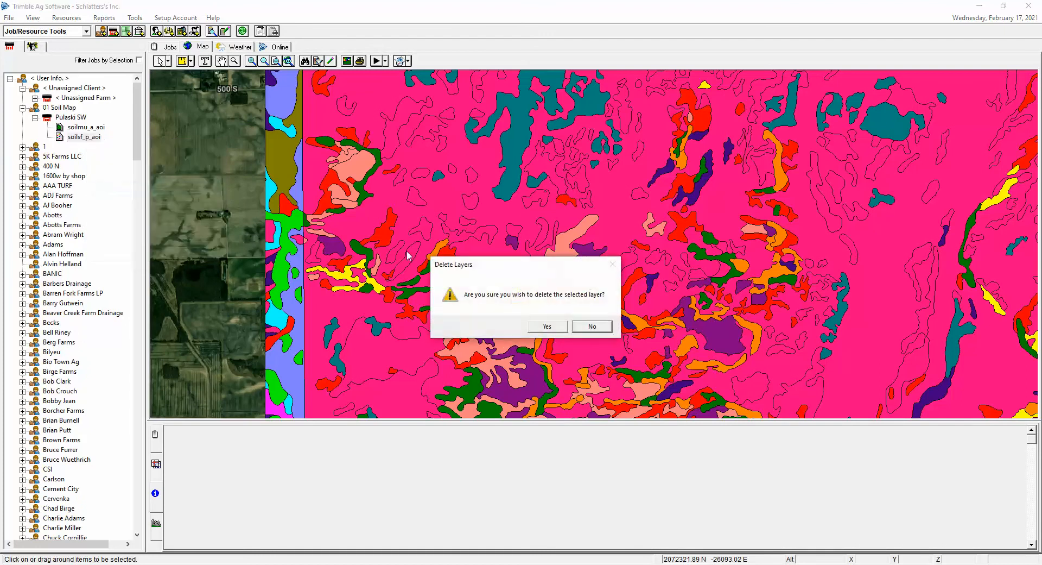
click(547, 326)
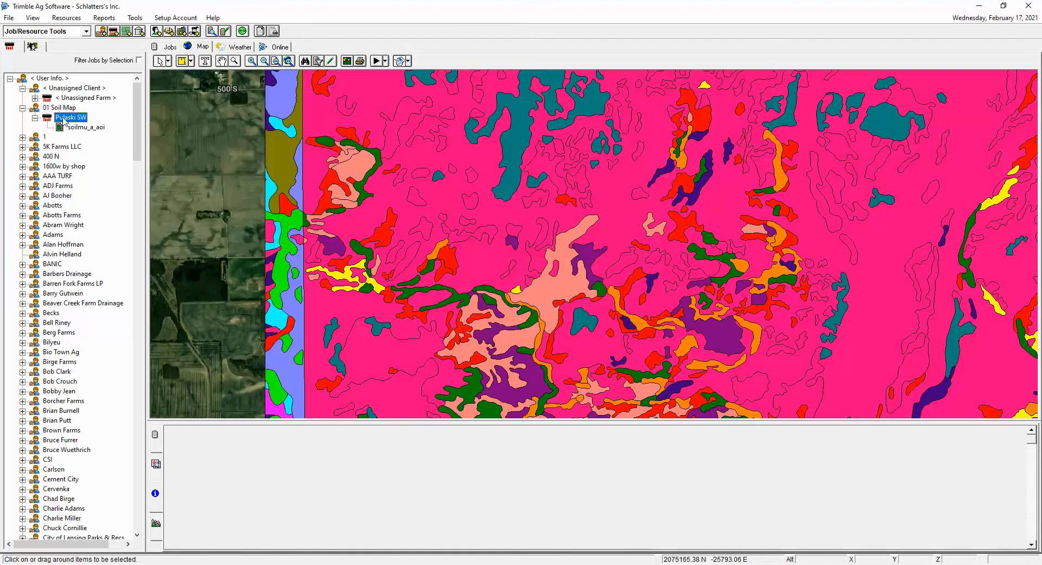
Step: Minimize the open program windows, cancelling AutoCAD's drawing save, and launch Google Earth Pro from the desktop
click(979, 5)
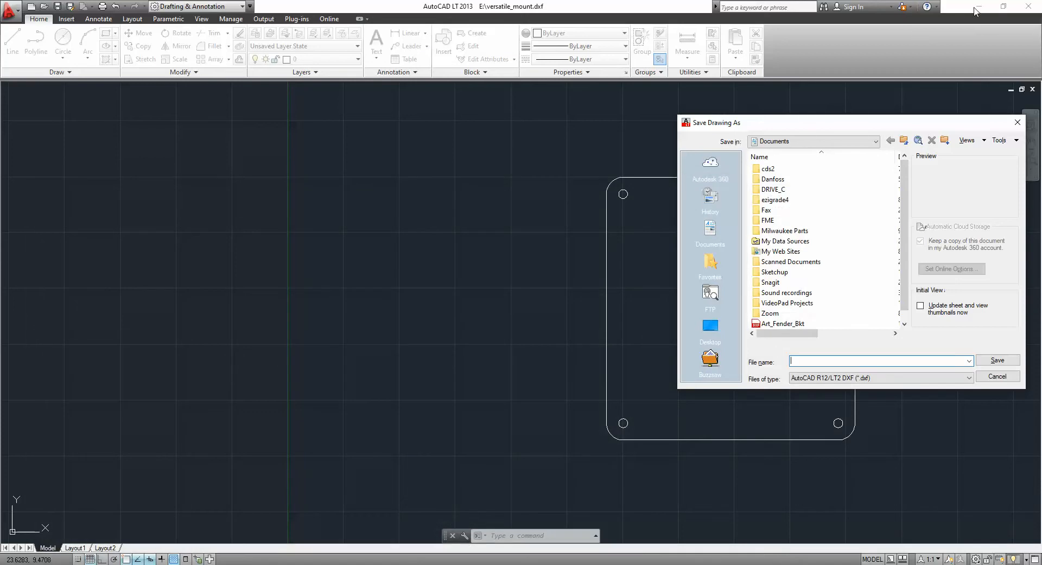
click(997, 376)
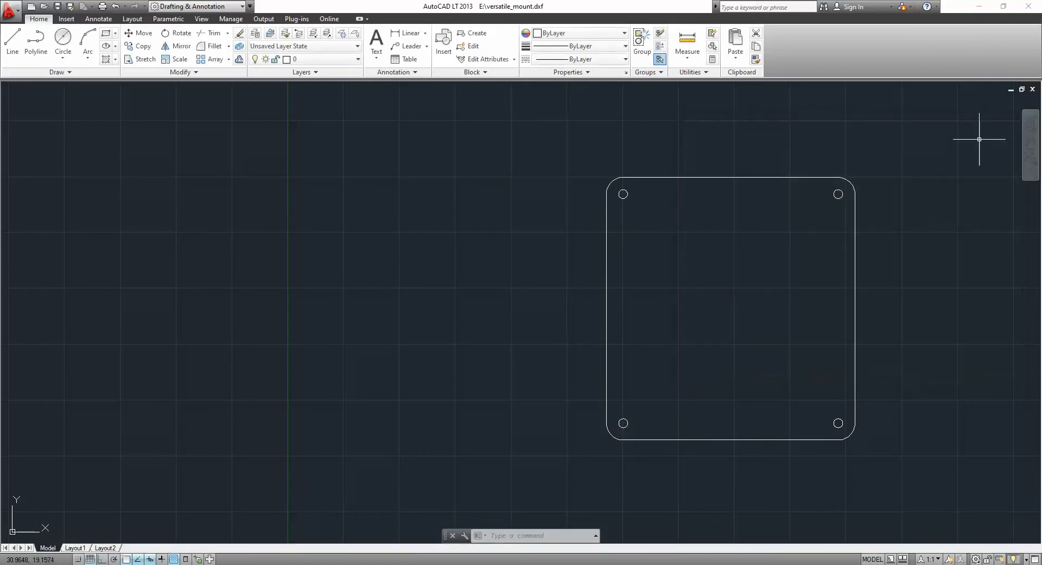
click(975, 7)
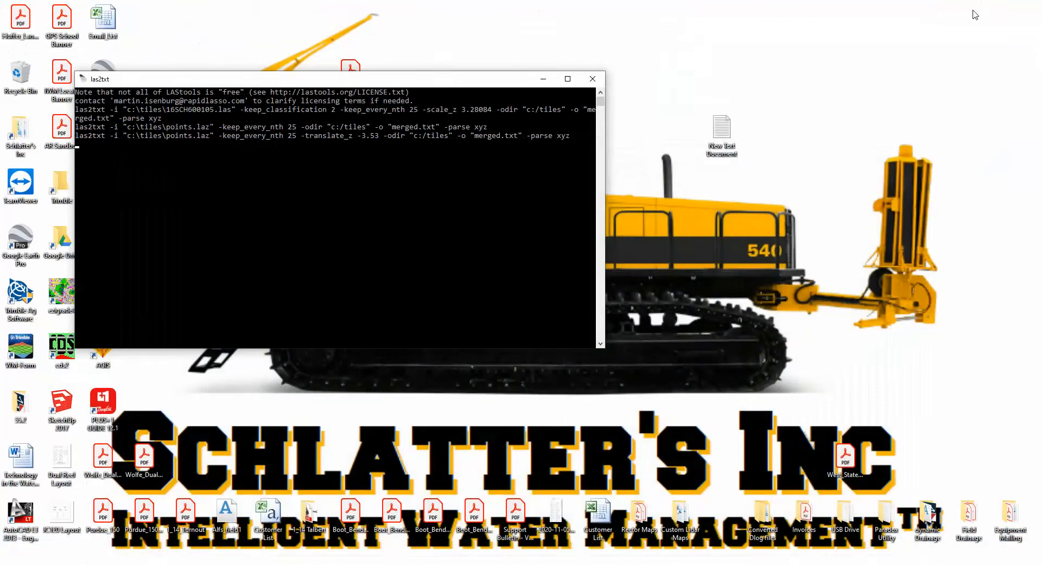
click(543, 78)
double_click(19, 235)
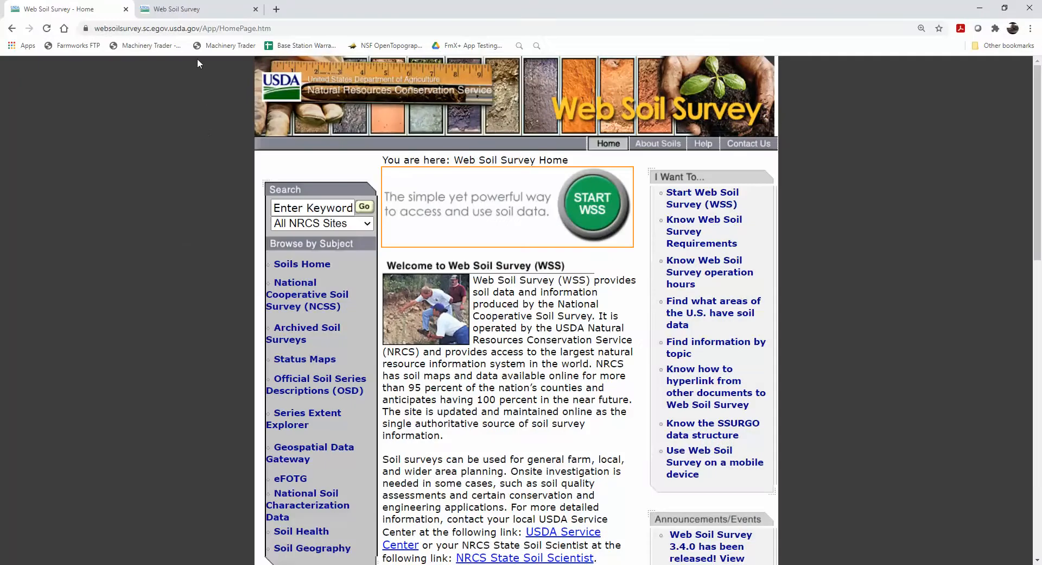
Step: Search the web for "soil web earth" in a new browser tab and open the California Soil Resource Lab's SoilWeb Apps page
click(276, 9)
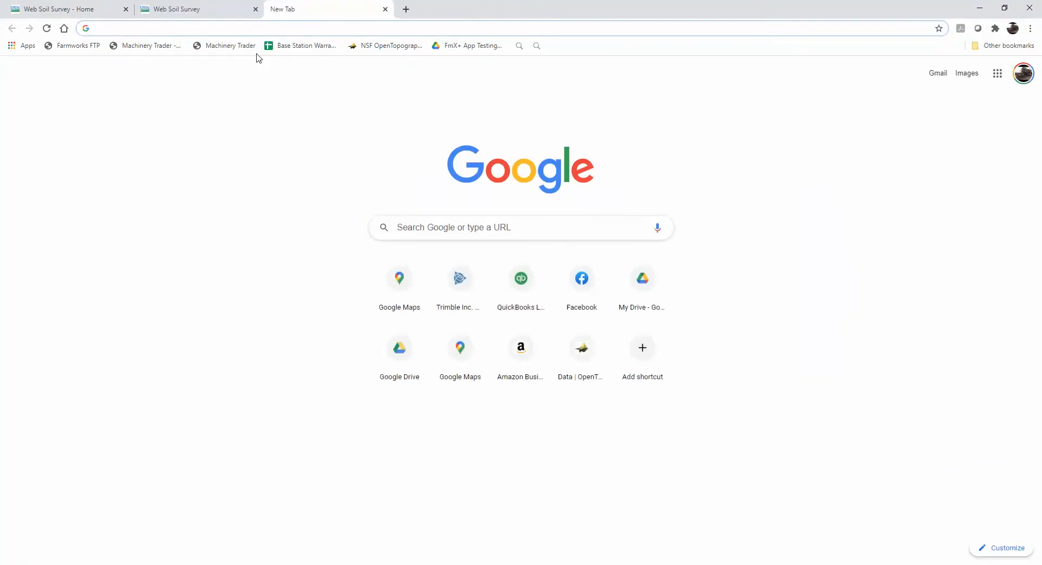
text(soil web earth)
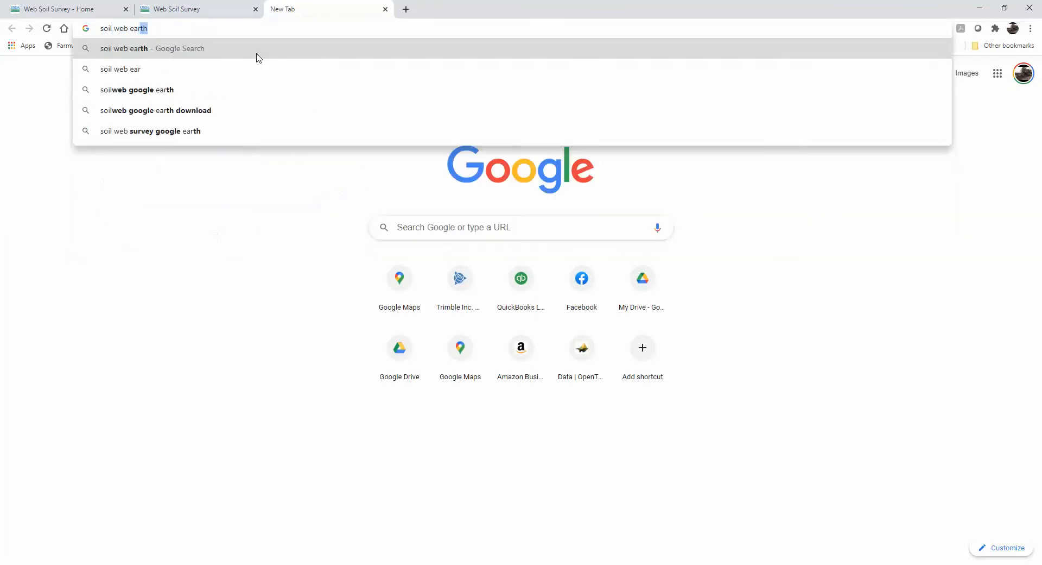
key(Return)
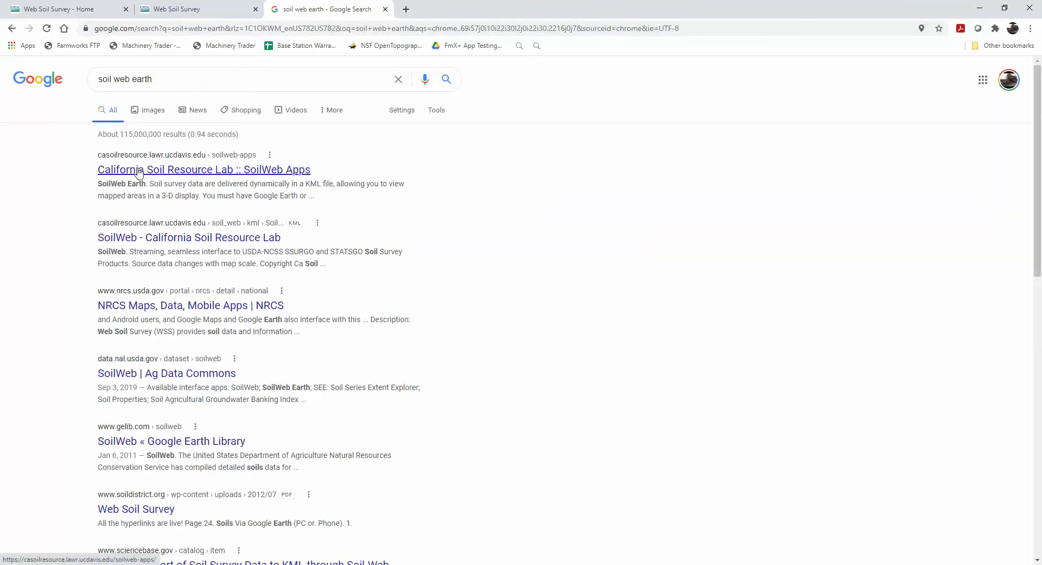
click(149, 173)
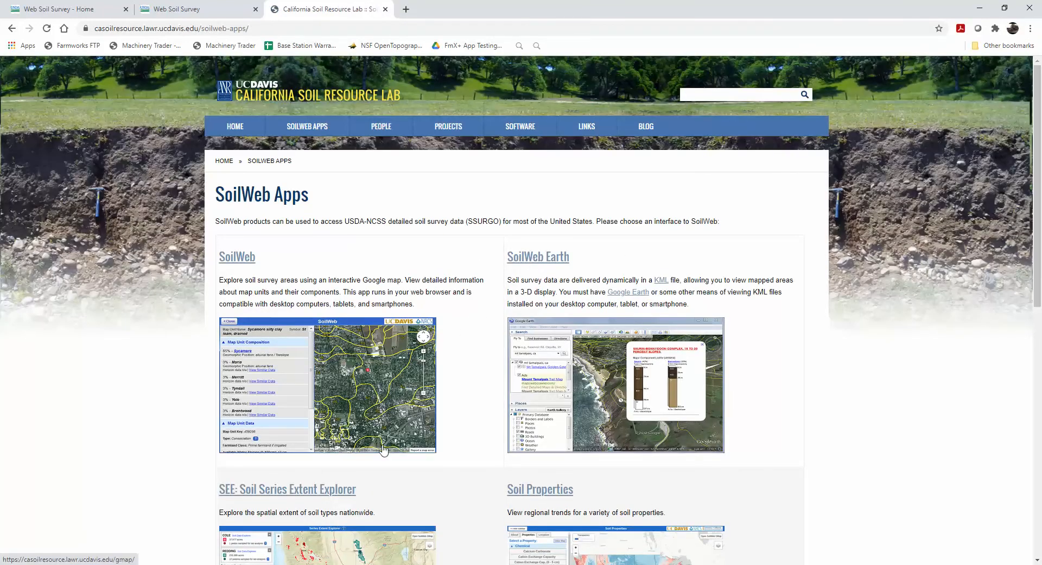
Step: Switch to Google Earth Pro, turn on the SoilWeb layer and locate the farm field south of the quarry beside highway 421
click(402, 564)
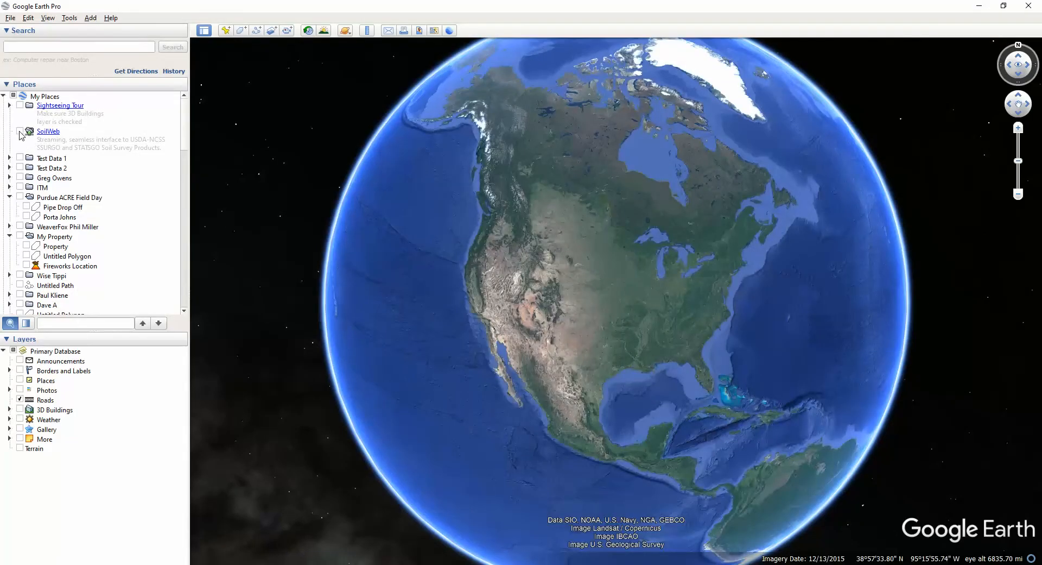
click(19, 132)
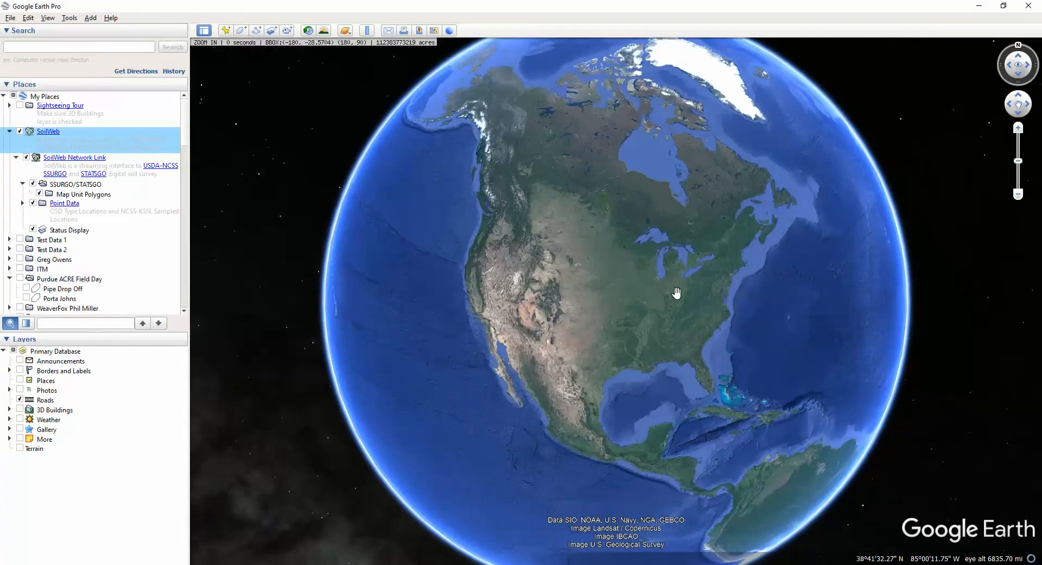
scroll(677, 292, down, 5)
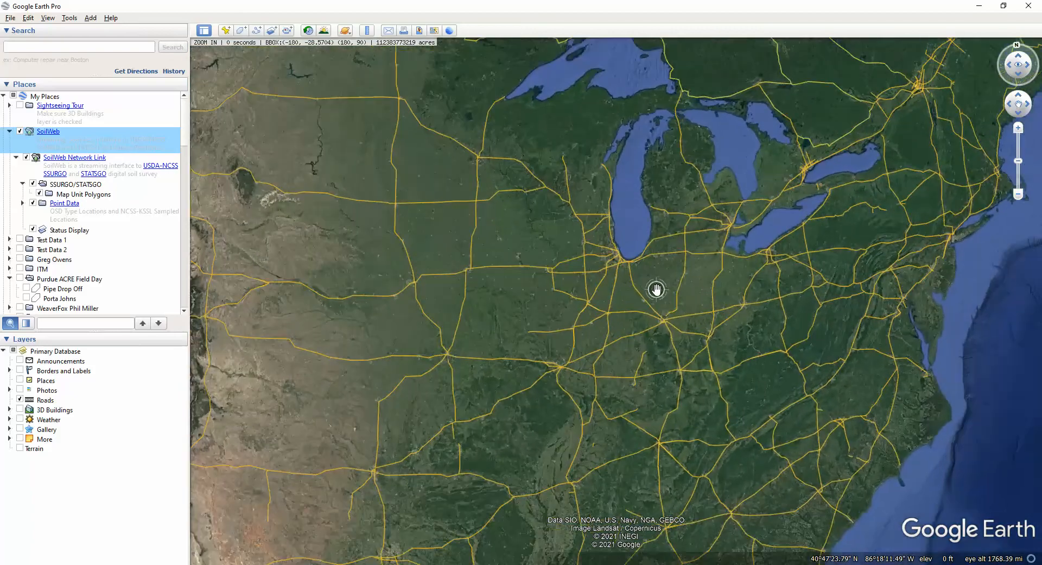
scroll(656, 289, down, 5)
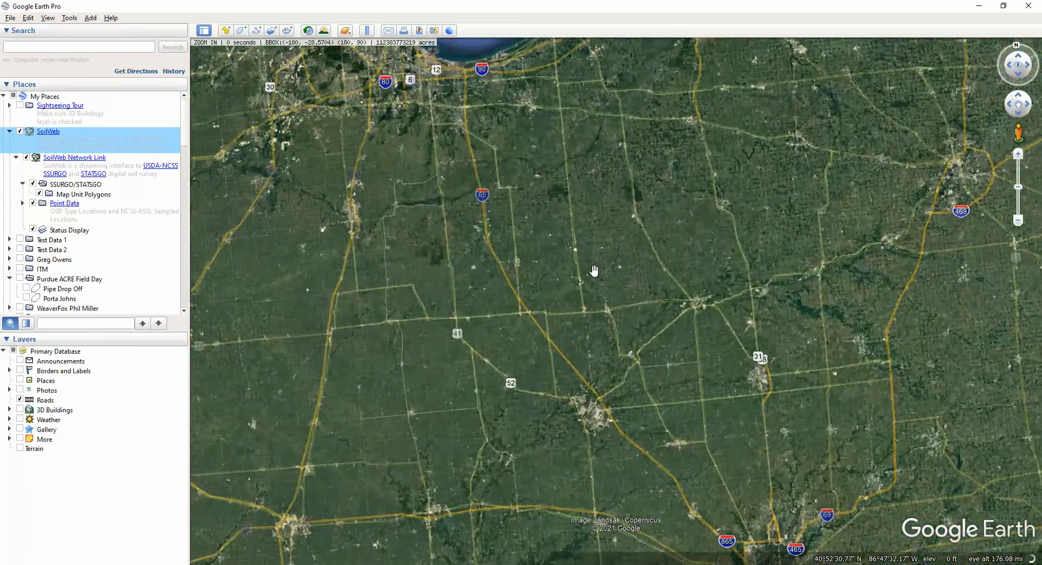
scroll(595, 270, down, 5)
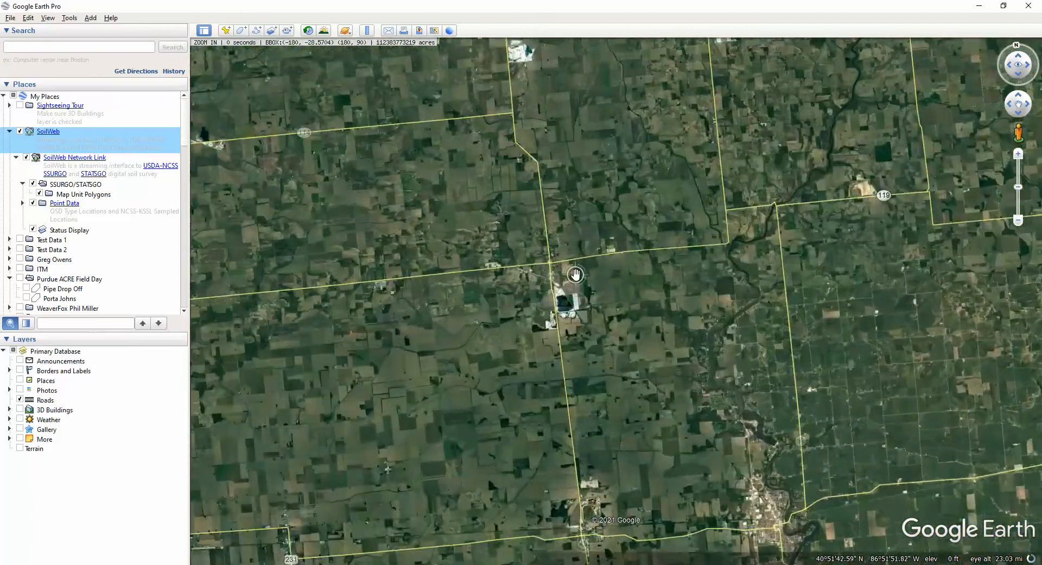
scroll(575, 275, down, 5)
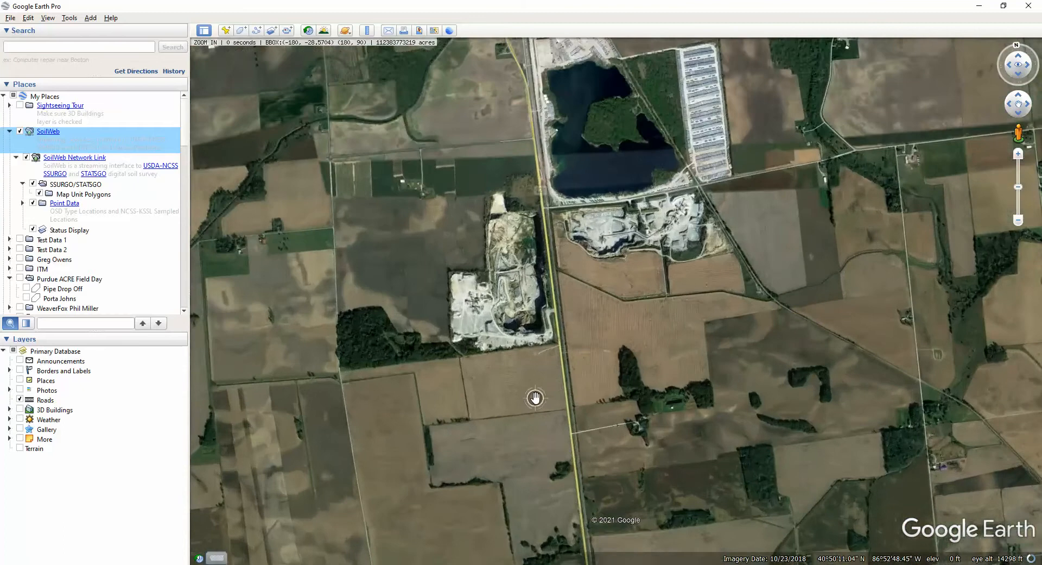
scroll(536, 397, down, 4)
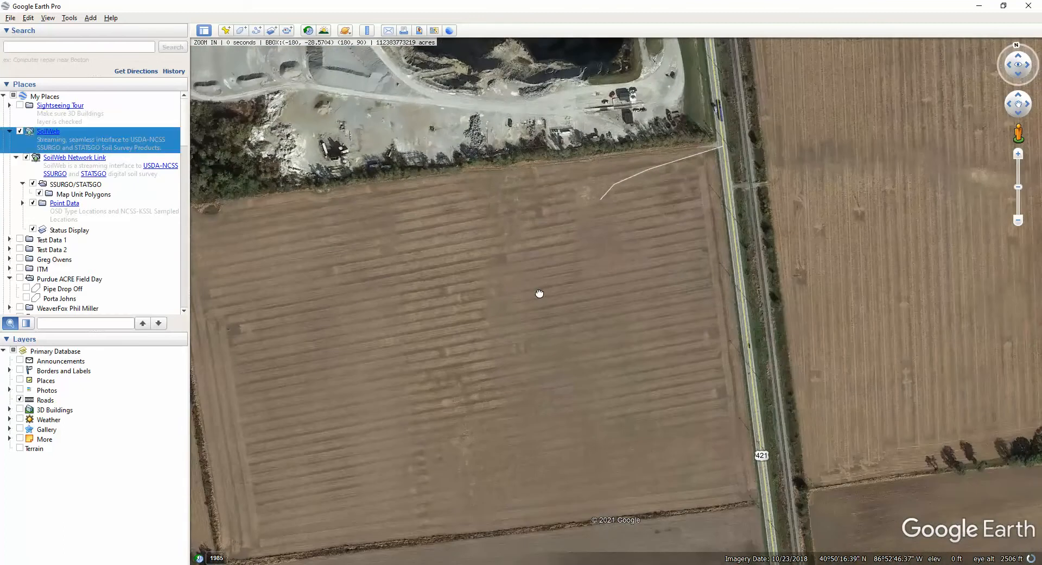
Step: Open the full SoilWeb map unit report for the BmA polygon in the field south of the quarry
drag(539, 293, 656, 295)
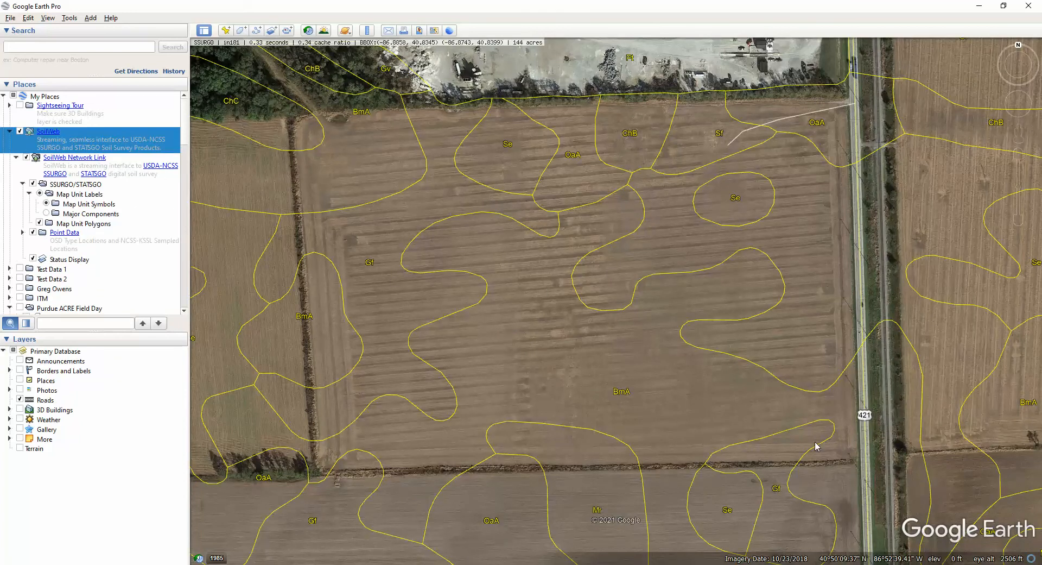
click(621, 396)
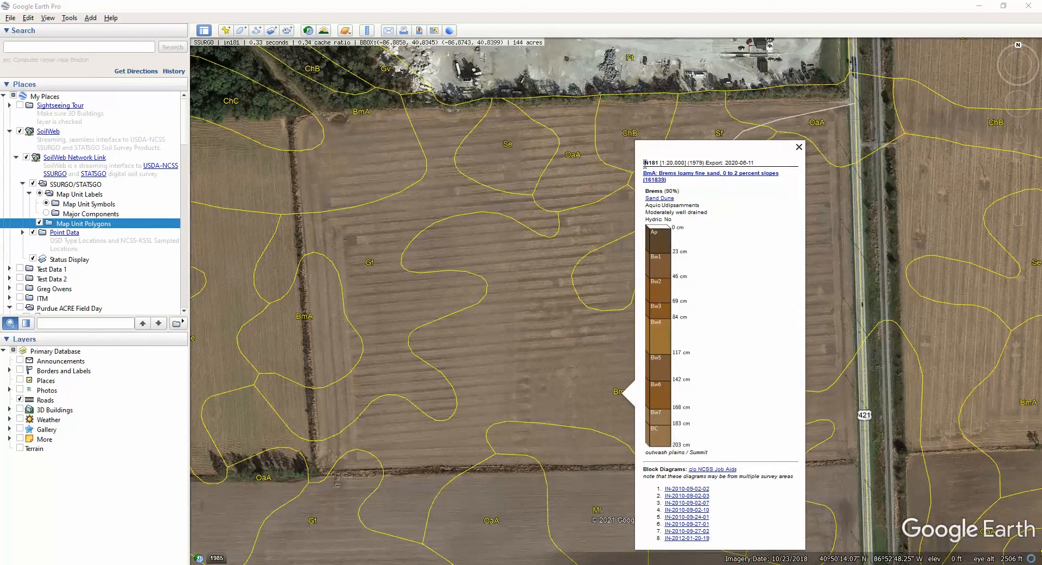
click(681, 176)
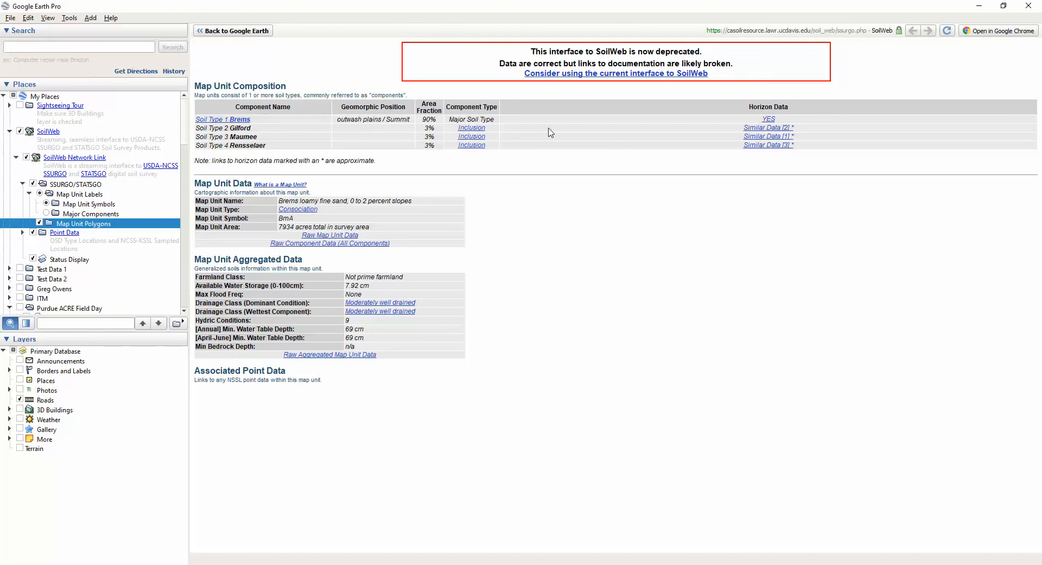
Step: Open the current SoilWeb interface, dismiss its welcome message and locate the farmland around County Road 28H west of Sacramento
click(597, 80)
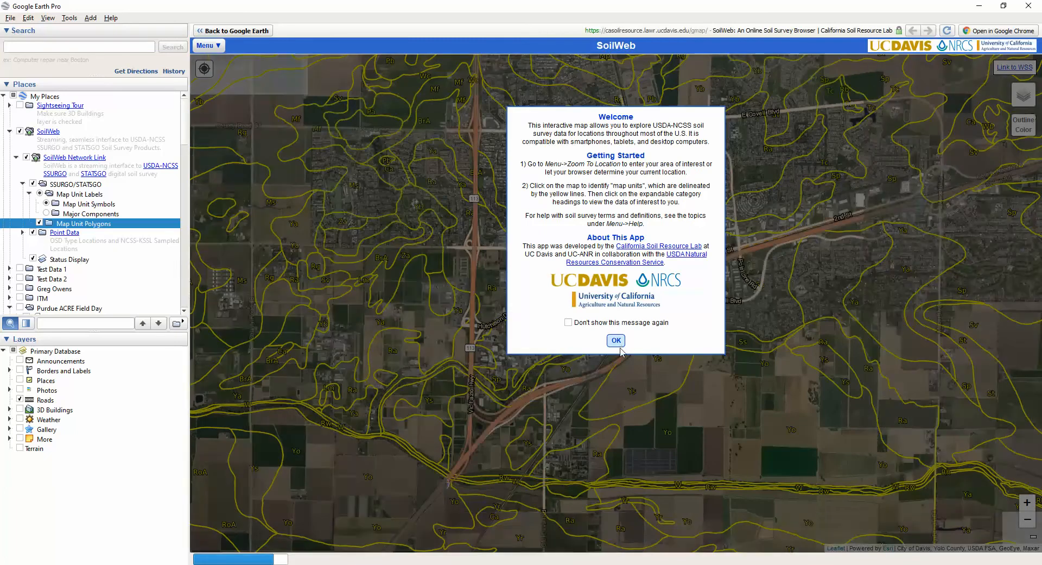
click(618, 342)
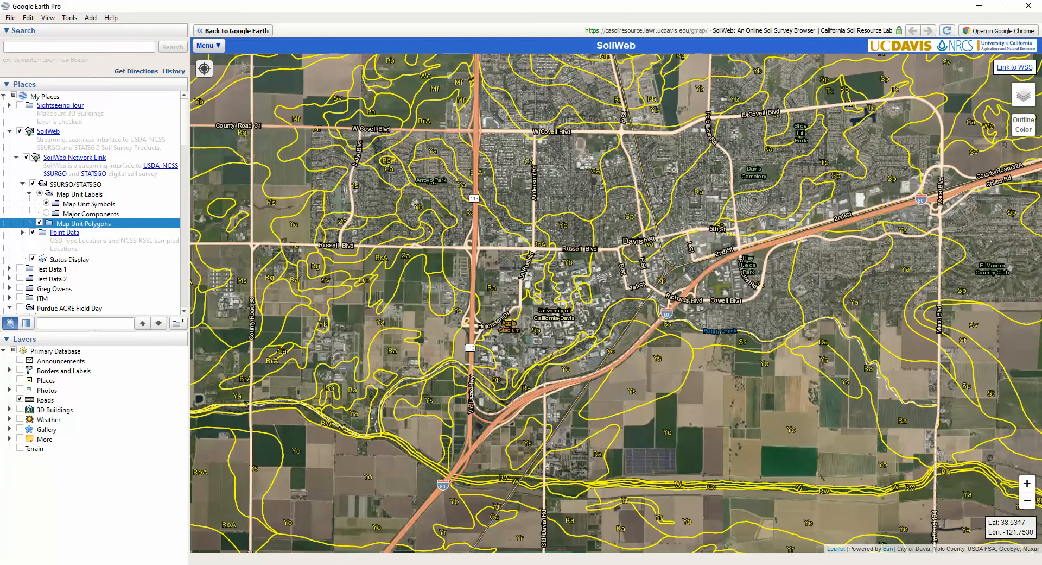
scroll(502, 326, down, 4)
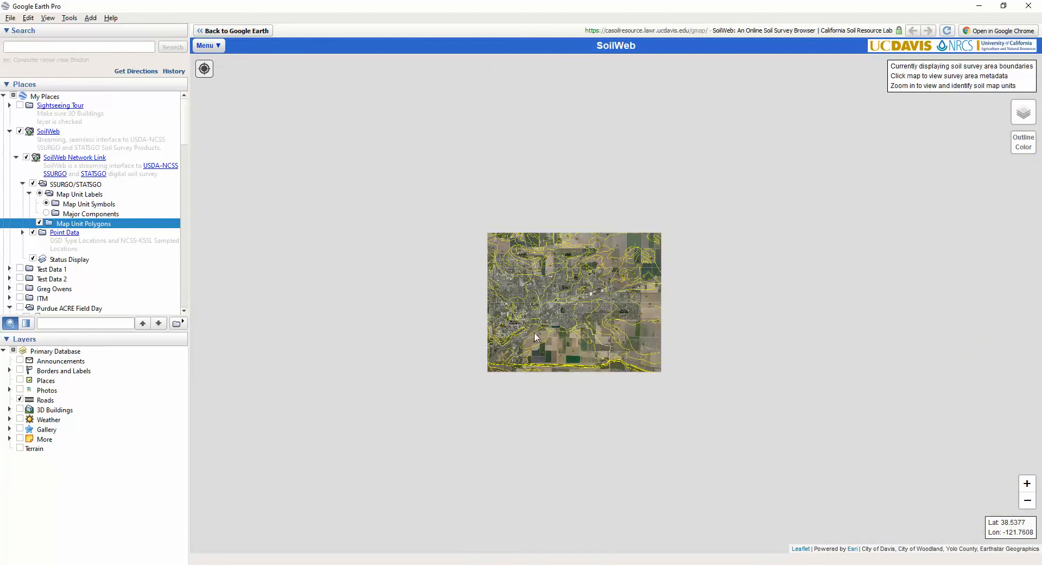
scroll(517, 328, down, 2)
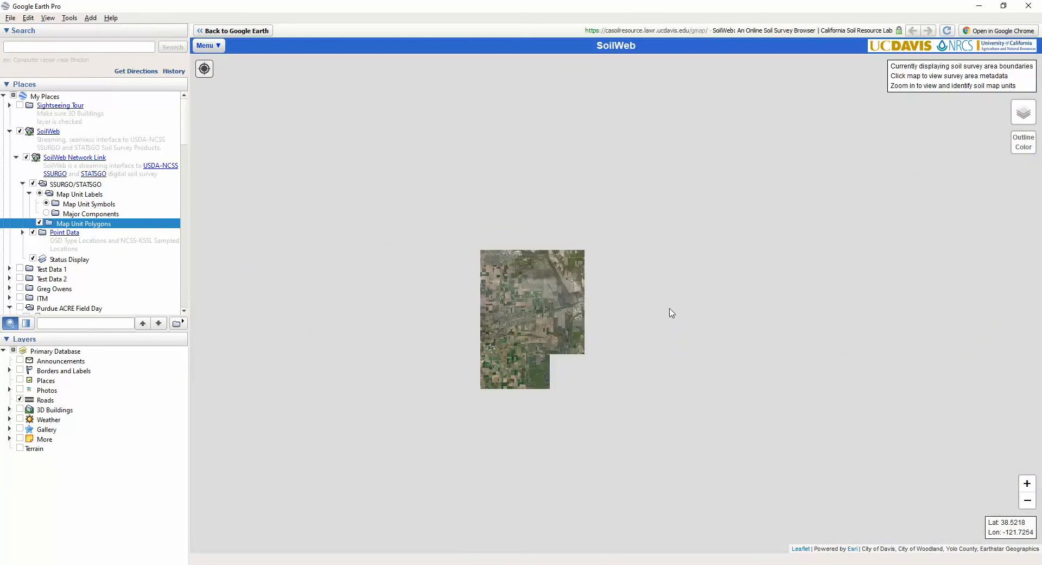
scroll(564, 321, down, 2)
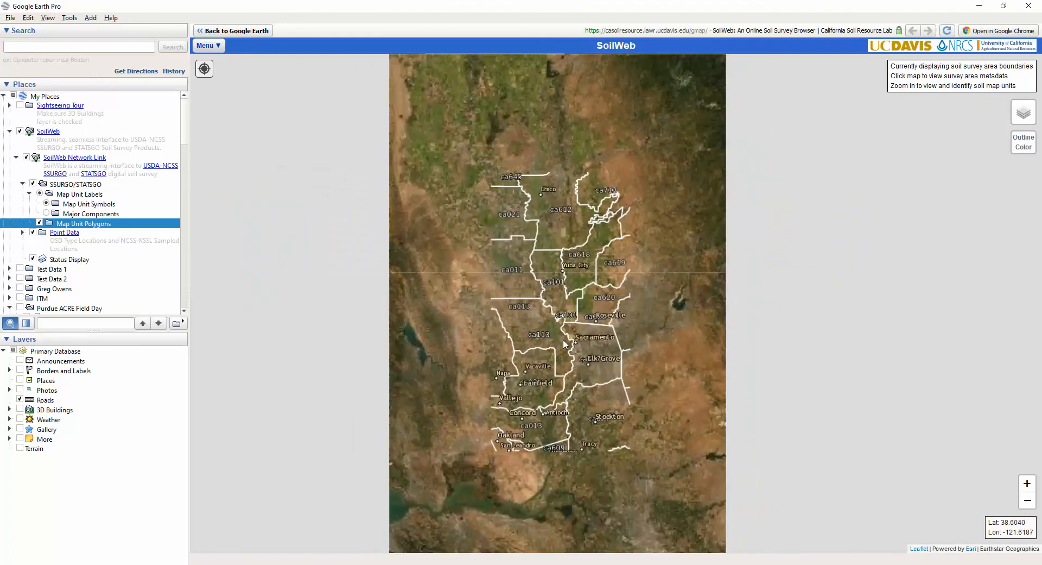
scroll(562, 338, up, 3)
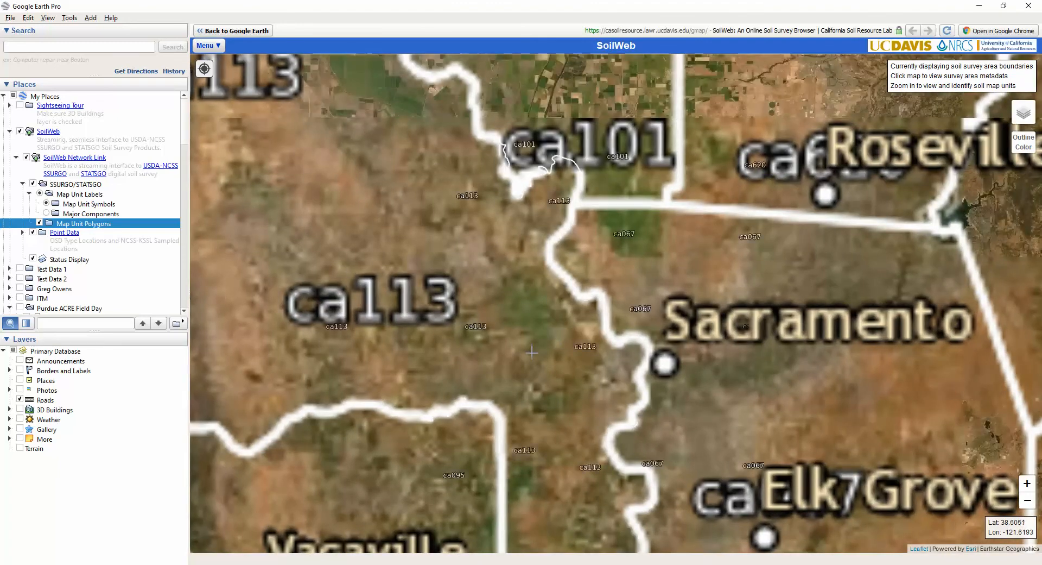
scroll(531, 351, up, 3)
scroll(542, 348, up, 1)
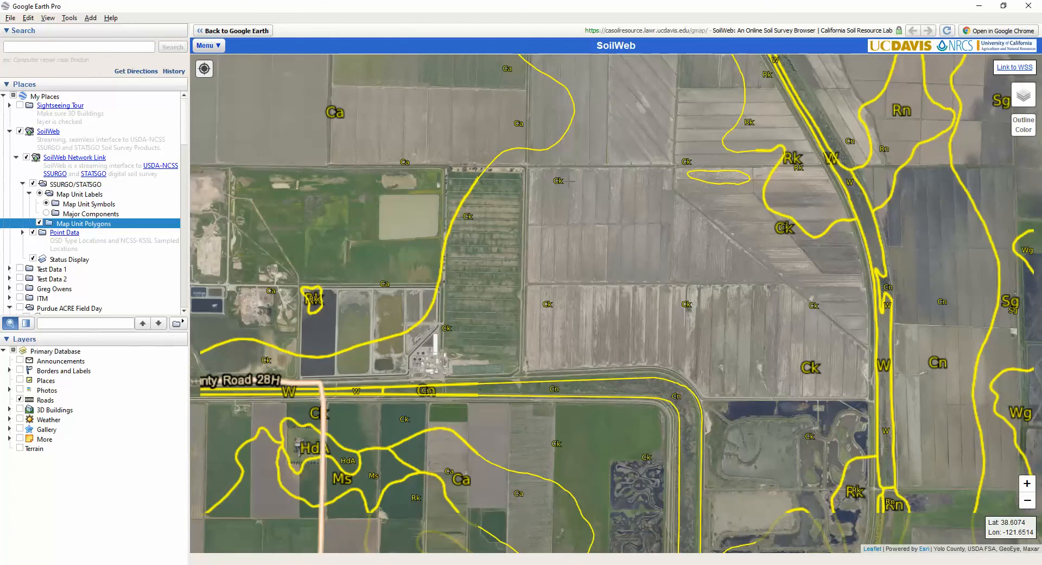
Step: Identify the Ck map unit north of County Road 28H, show its survey metadata and view the Clear Lake Ksat profile
click(559, 180)
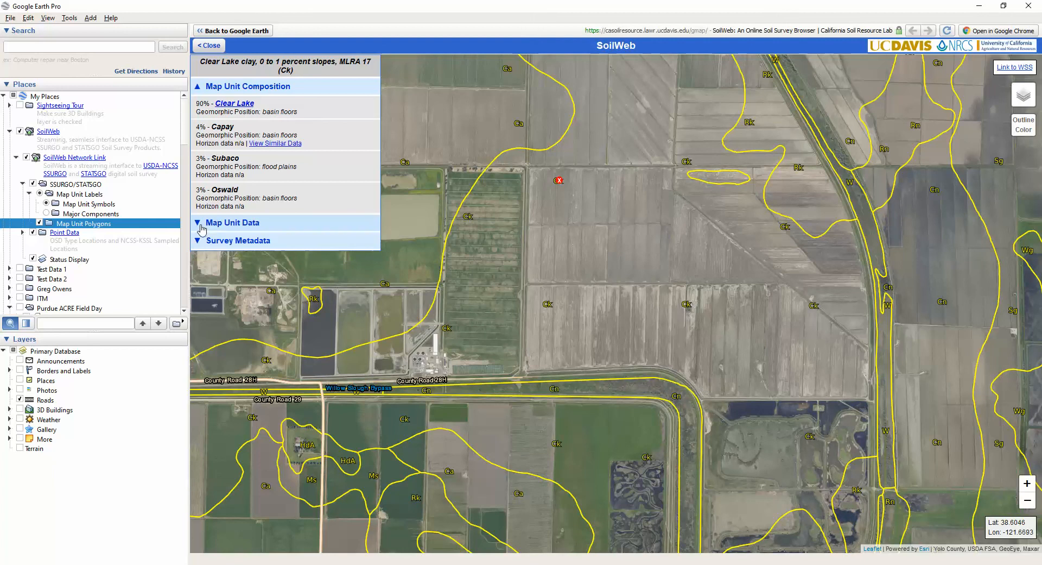
click(197, 244)
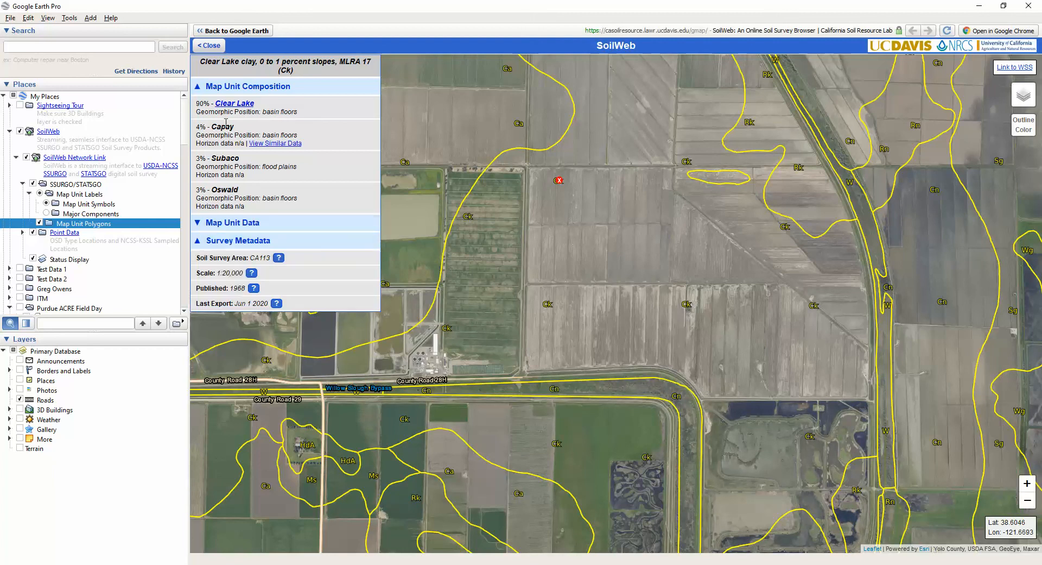
click(235, 104)
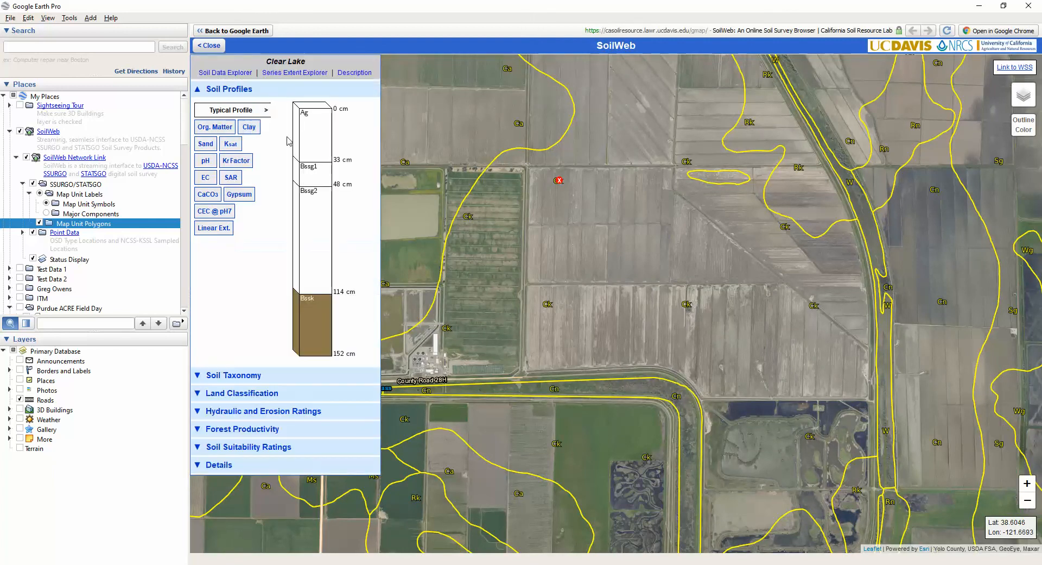
click(231, 143)
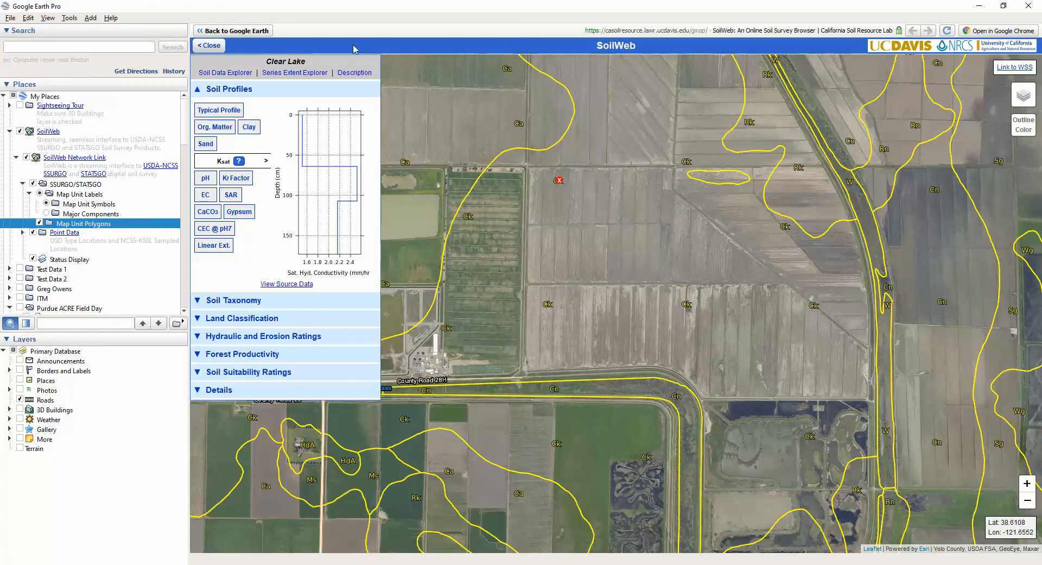
click(211, 45)
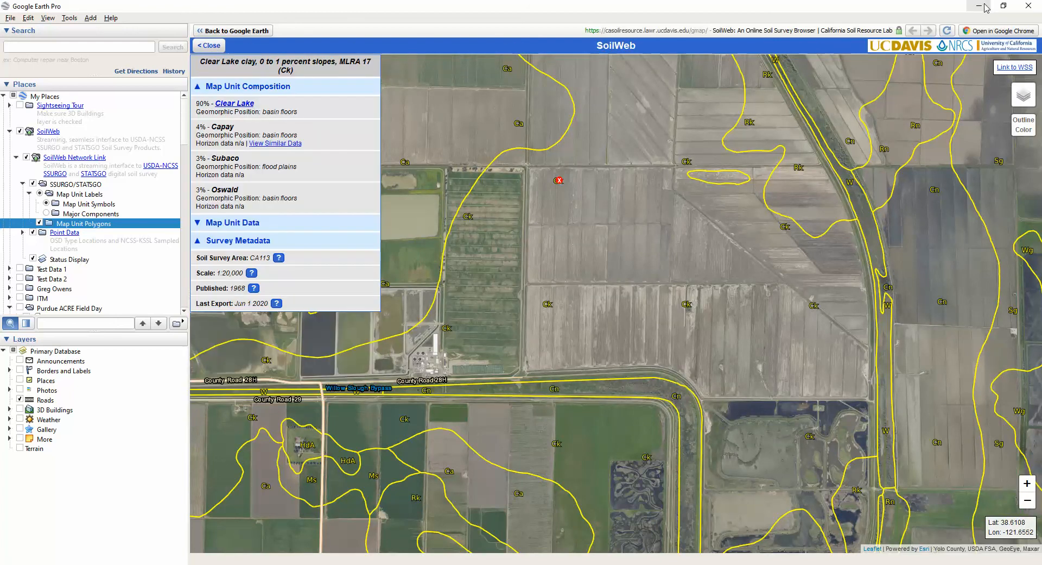
Step: Minimize Google Earth Pro, switch to Trimble Ag Software and remove the soilmu_a_aoi layer from the displayed layers
click(979, 7)
click(979, 9)
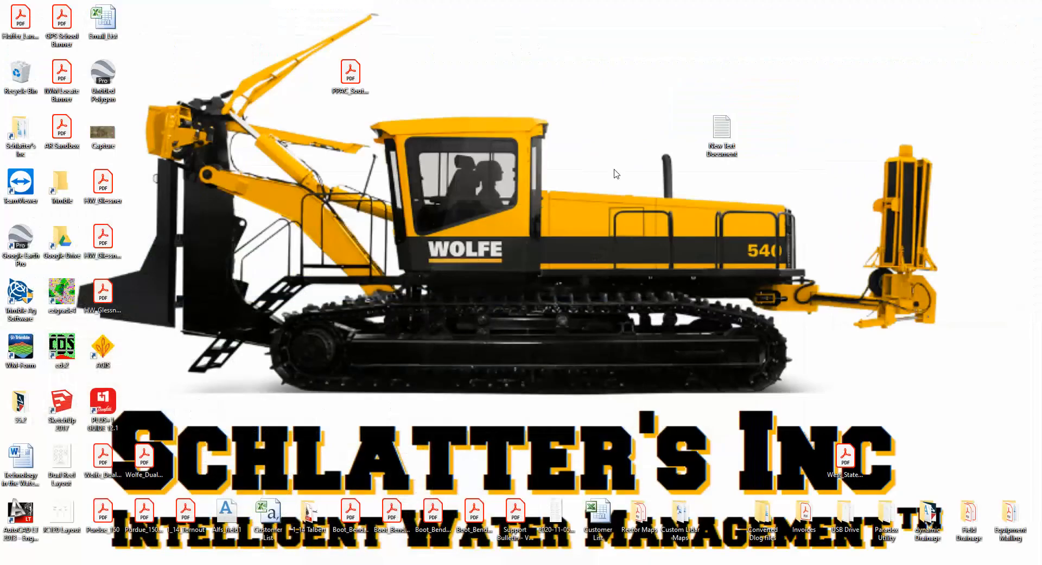
click(308, 564)
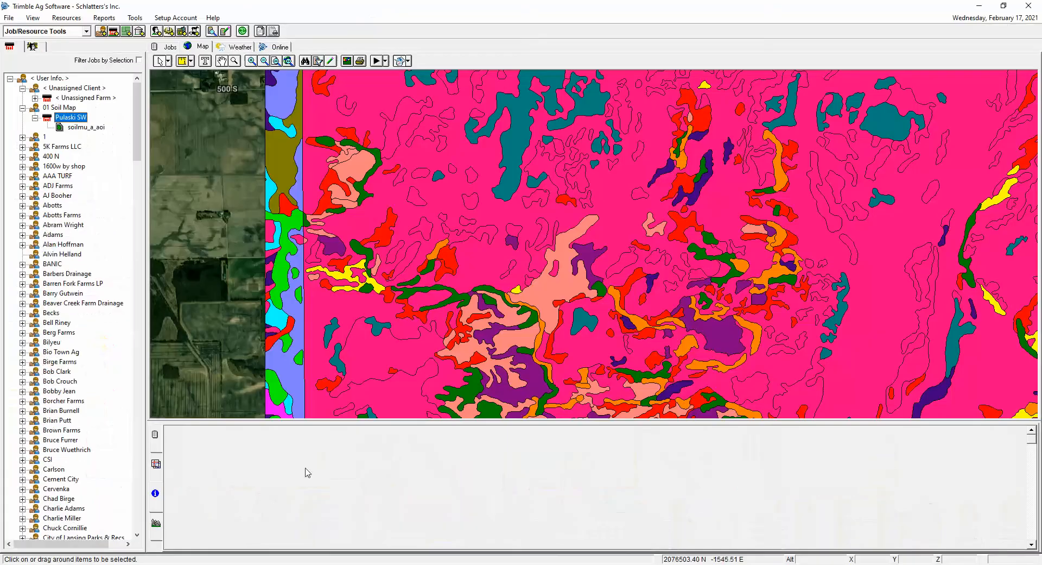
scroll(324, 291, down, 2)
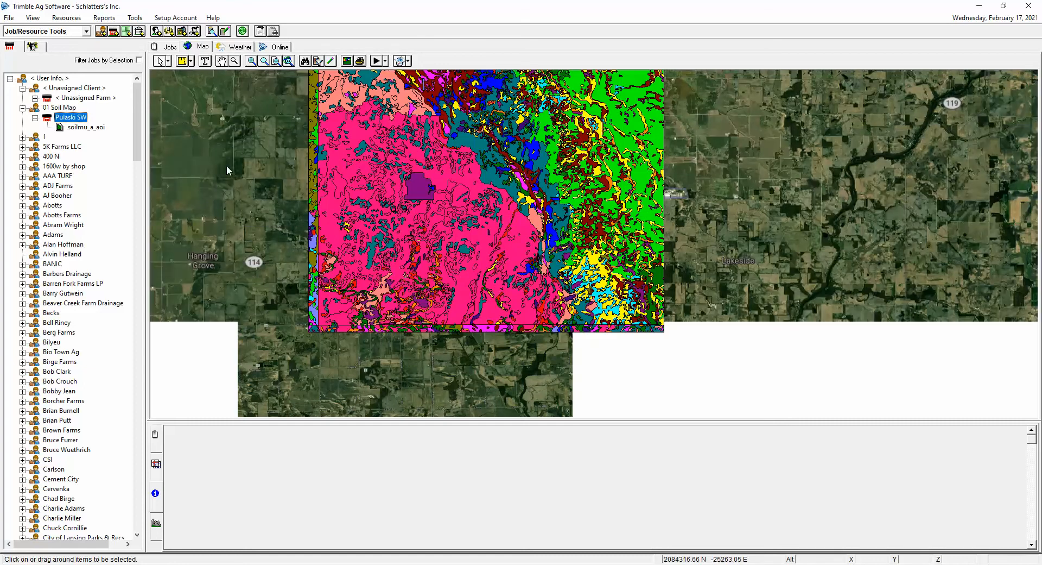
click(158, 462)
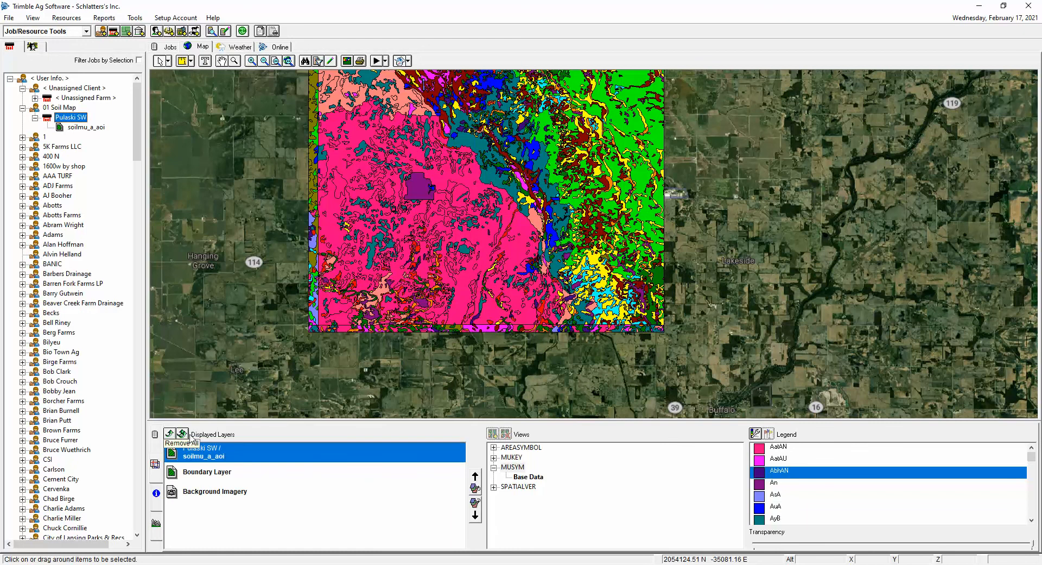
click(170, 433)
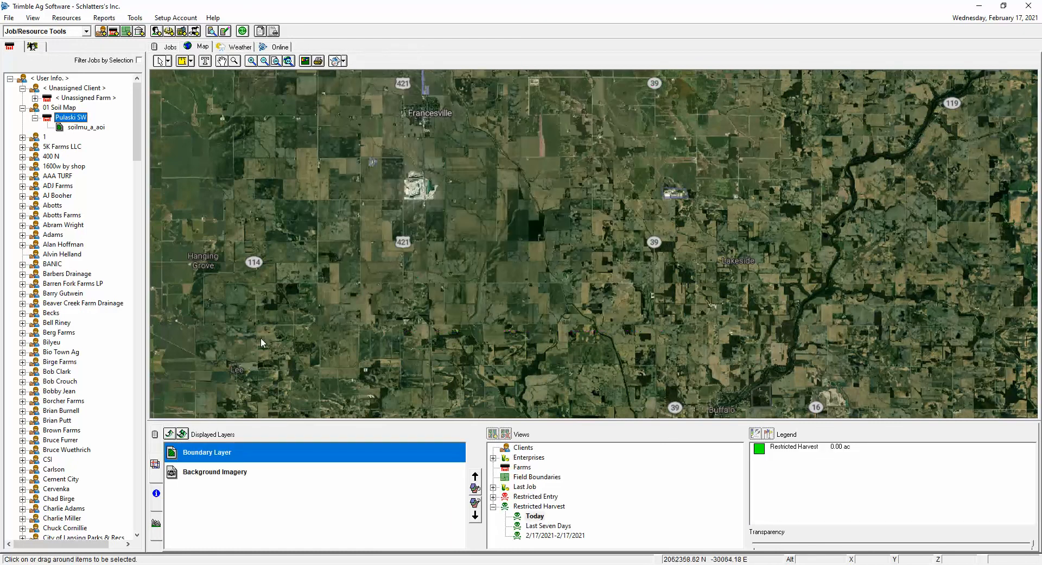
Step: Locate the ditches south of highway 114 and west of S 1500 W on the background imagery
scroll(406, 248, up, 3)
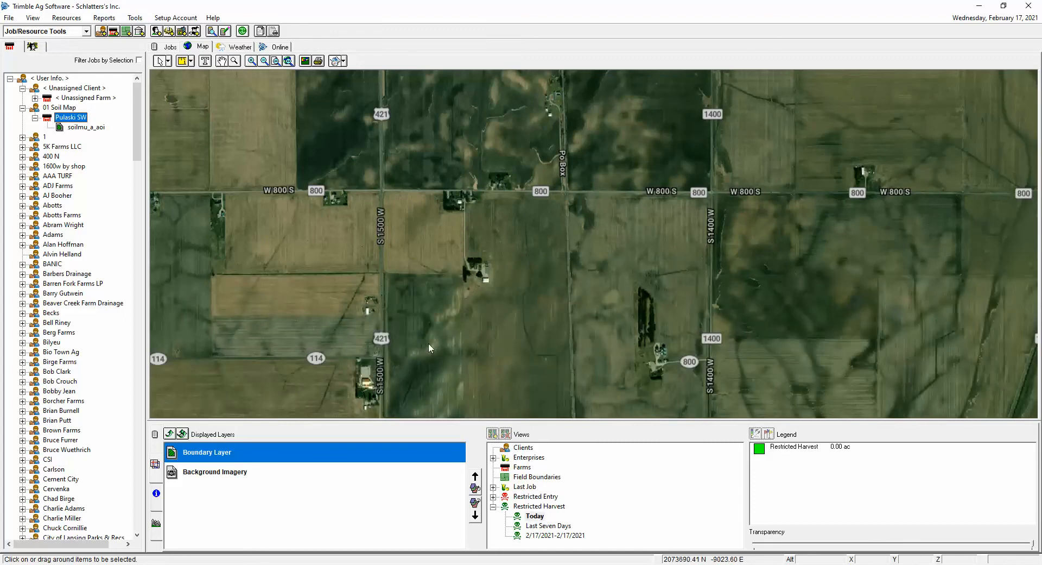
click(344, 351)
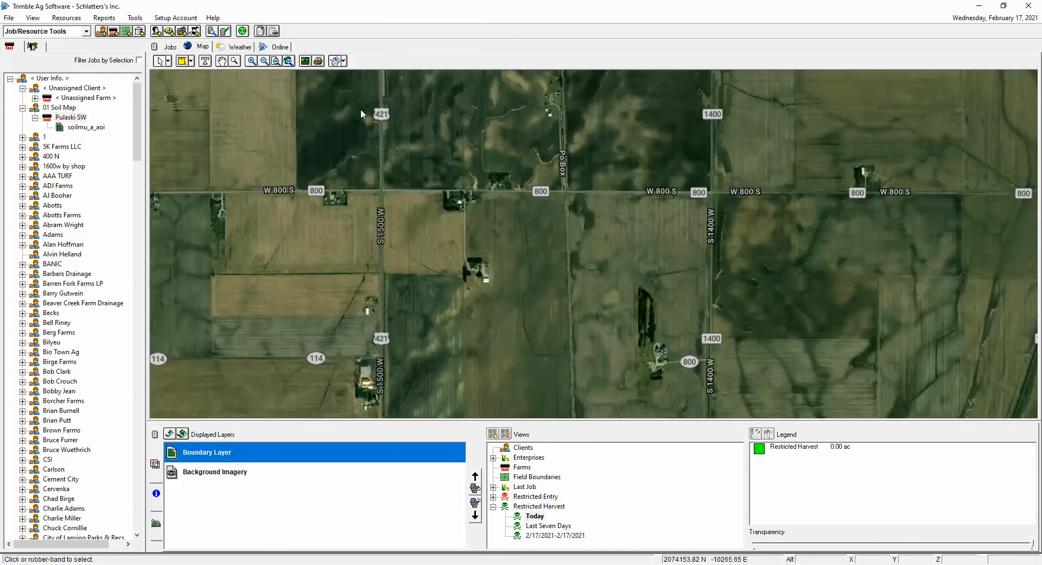
click(222, 60)
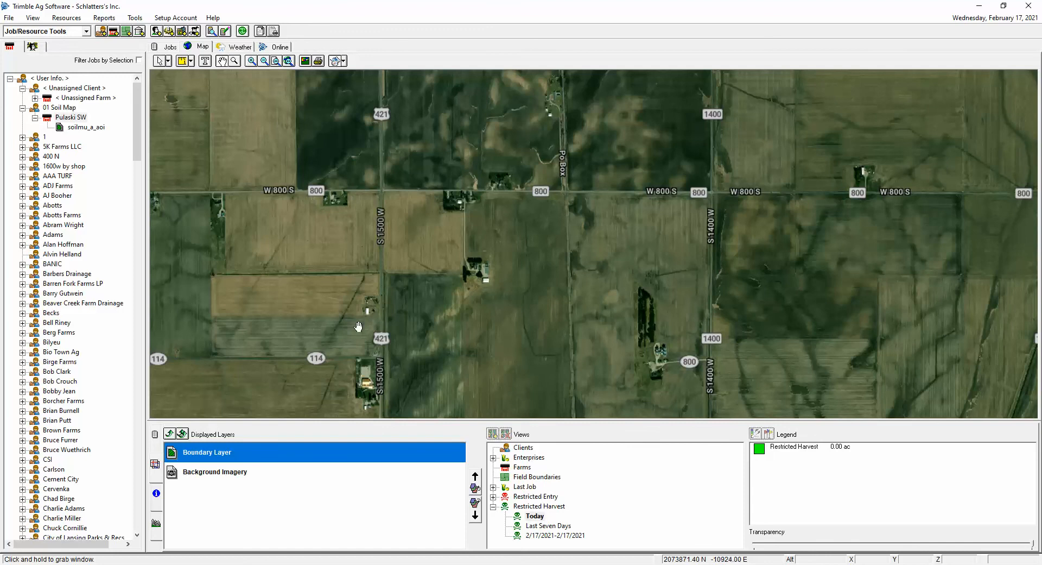
drag(359, 326, 562, 241)
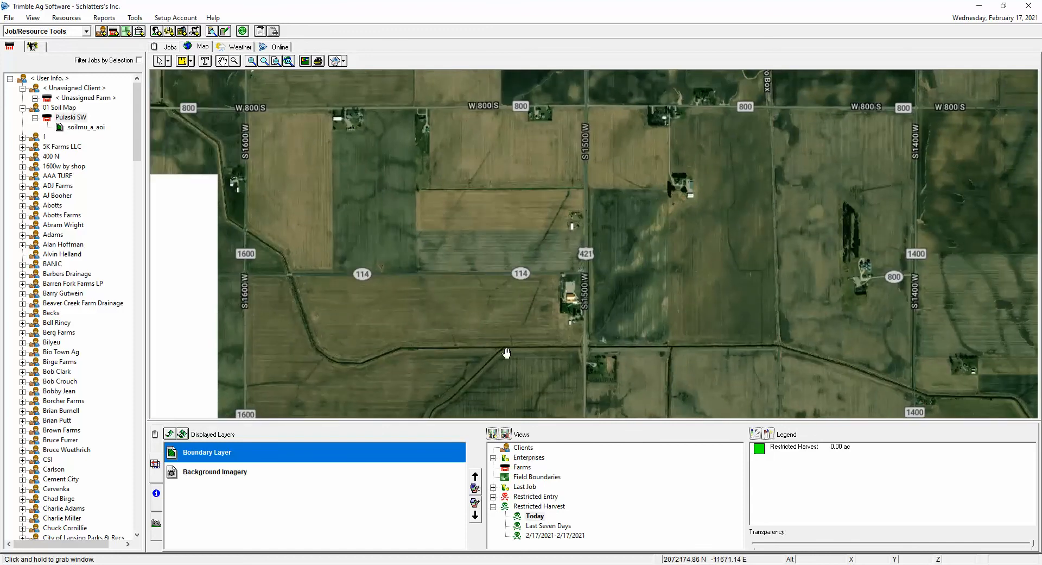
scroll(504, 354, up, 2)
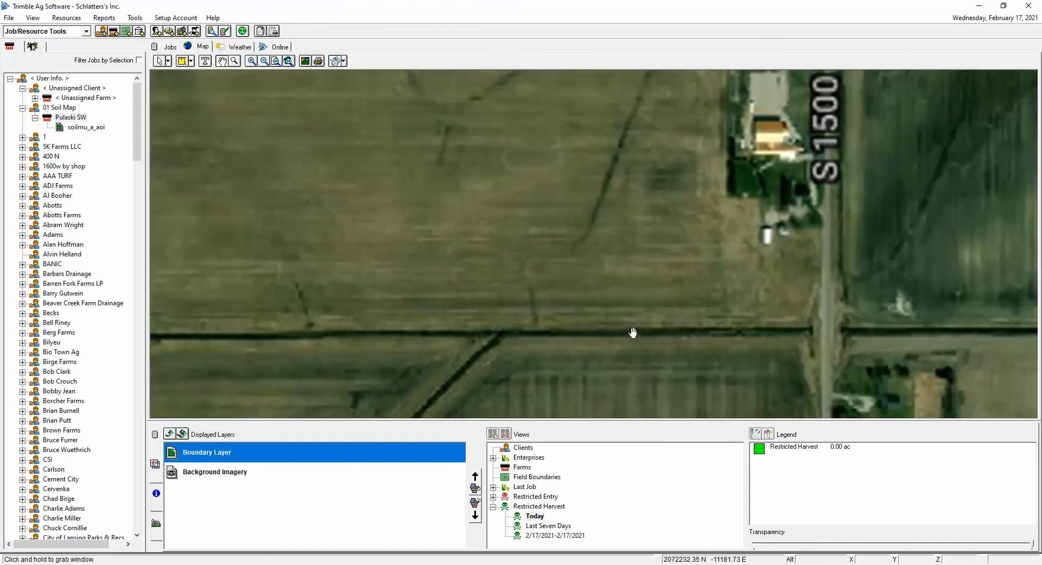
scroll(692, 328, down, 1)
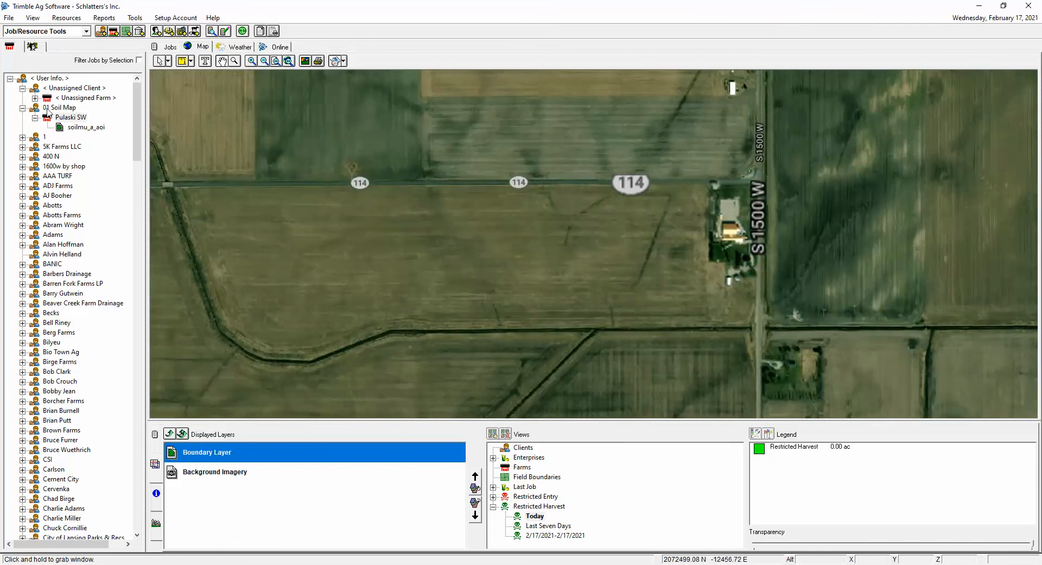
Step: Download only the Waterways data for Pulaski, Indiana, United States, starting from the 01 Soil Map client
right_click(46, 108)
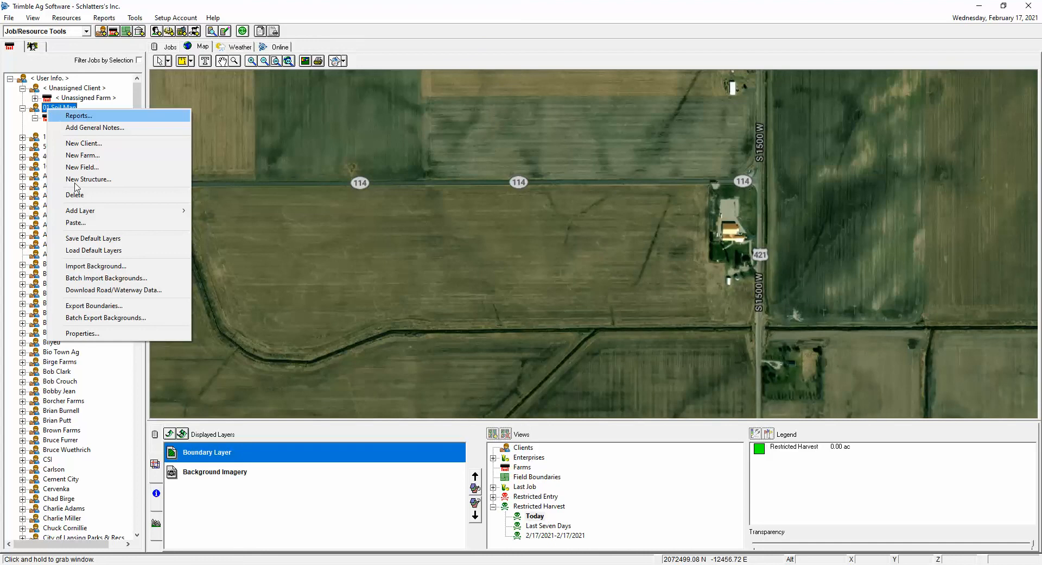
click(108, 290)
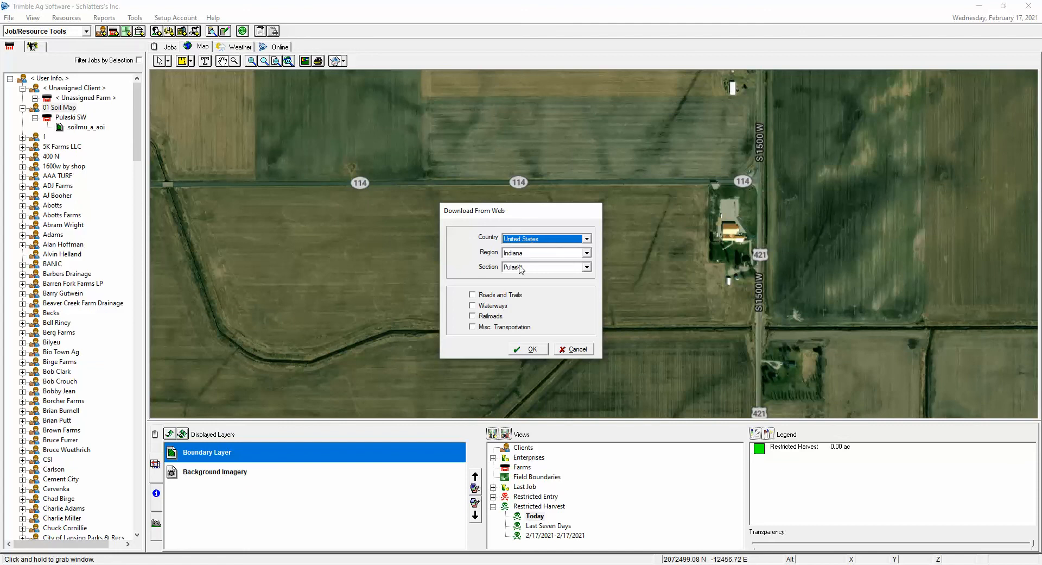
click(472, 305)
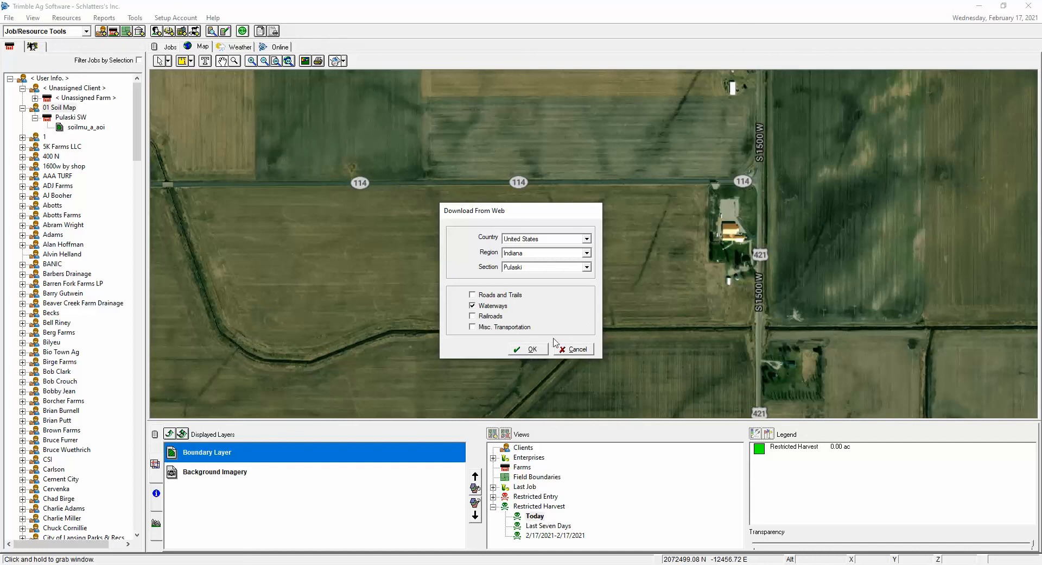
click(530, 349)
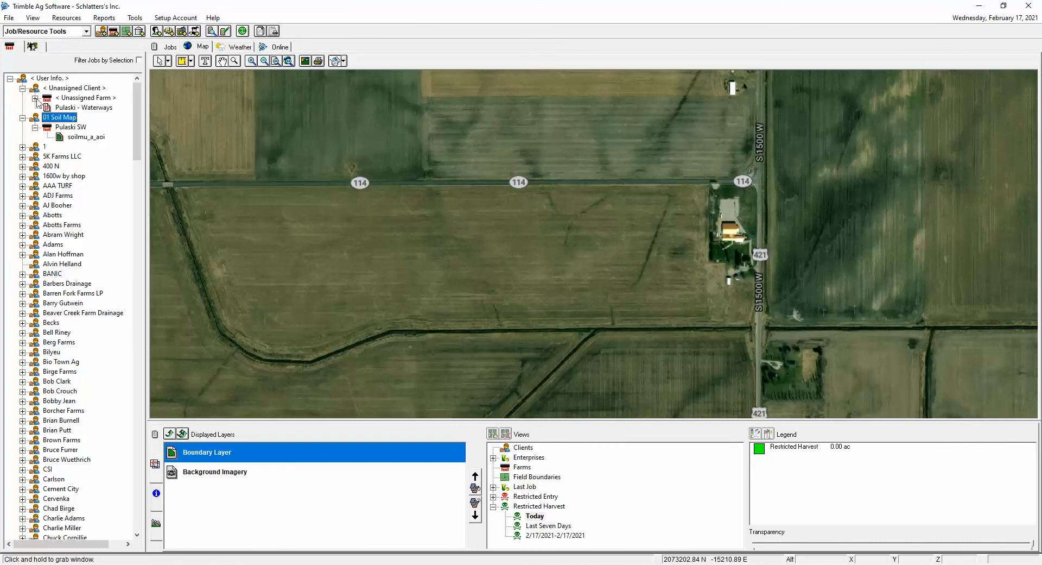
Step: Display the Pulaski - Waterways layer over the imagery around the ditches near highways 114 and 421
click(80, 108)
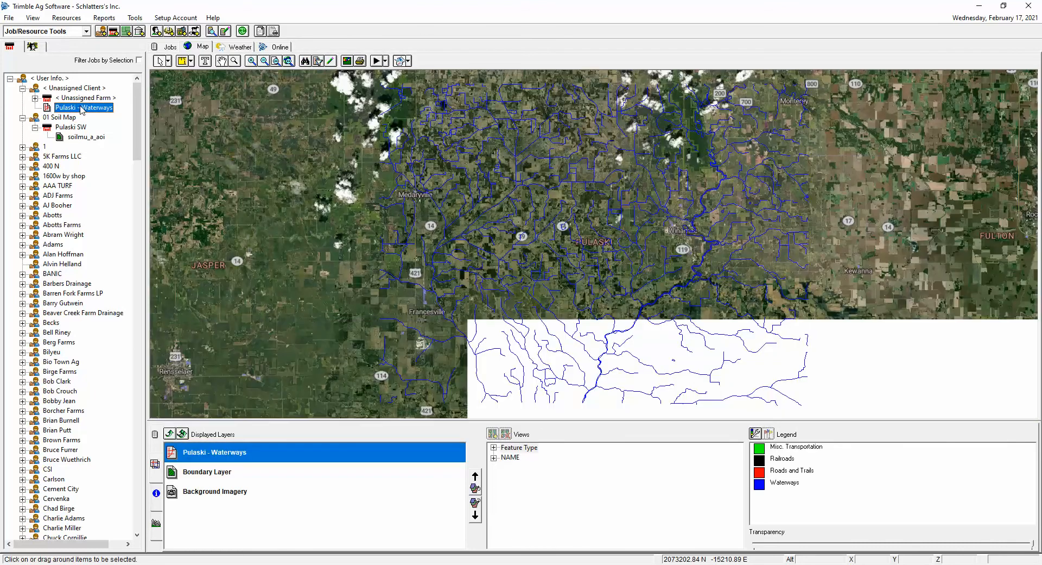
scroll(402, 397, up, 5)
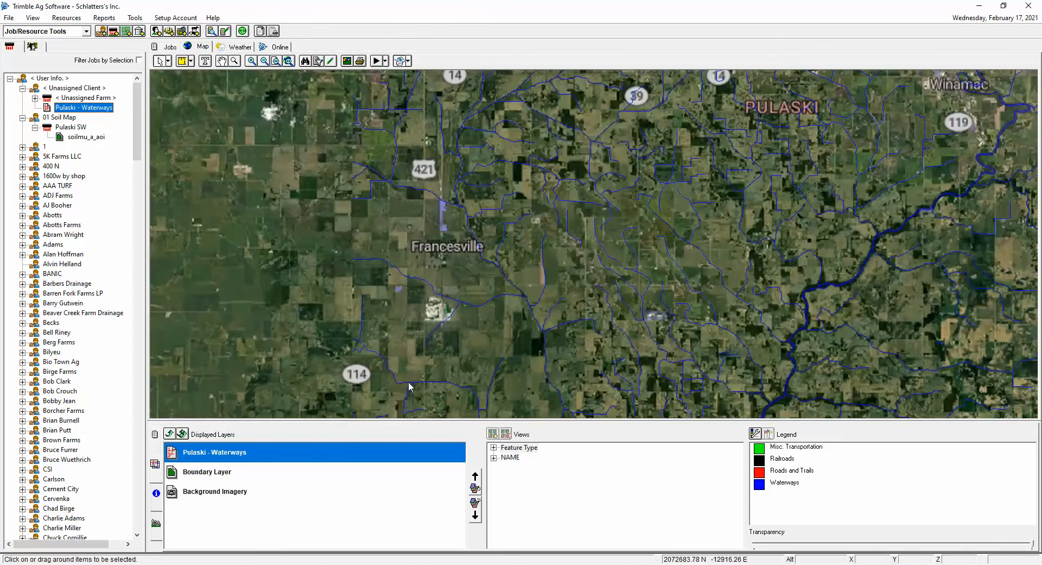
scroll(452, 312, down, 4)
scroll(440, 343, up, 2)
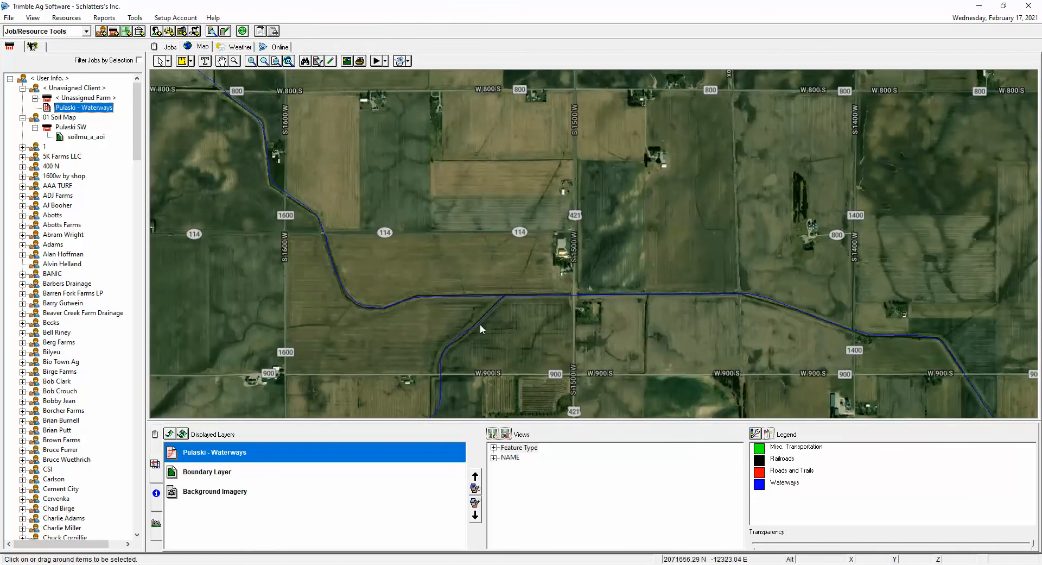
Step: Look up the names of the main ditch, its southwest branch and the segment next to highway 421
scroll(480, 323, up, 3)
click(464, 204)
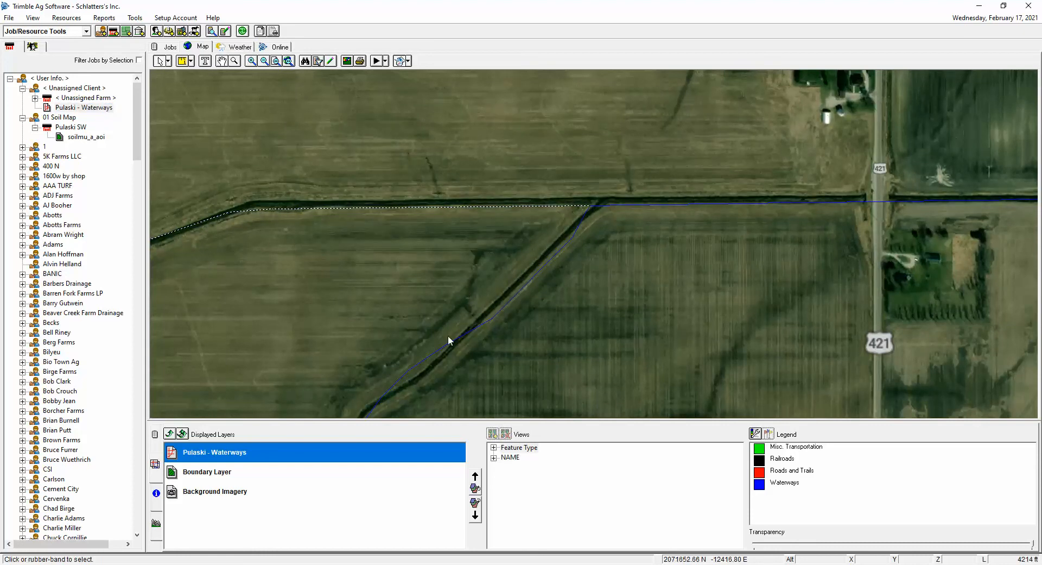
click(157, 492)
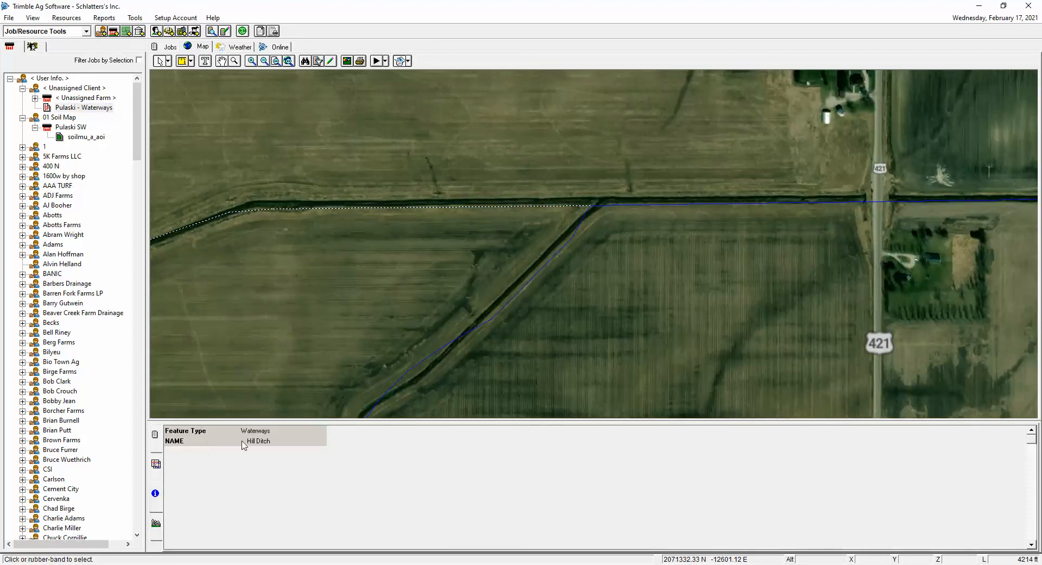
click(548, 262)
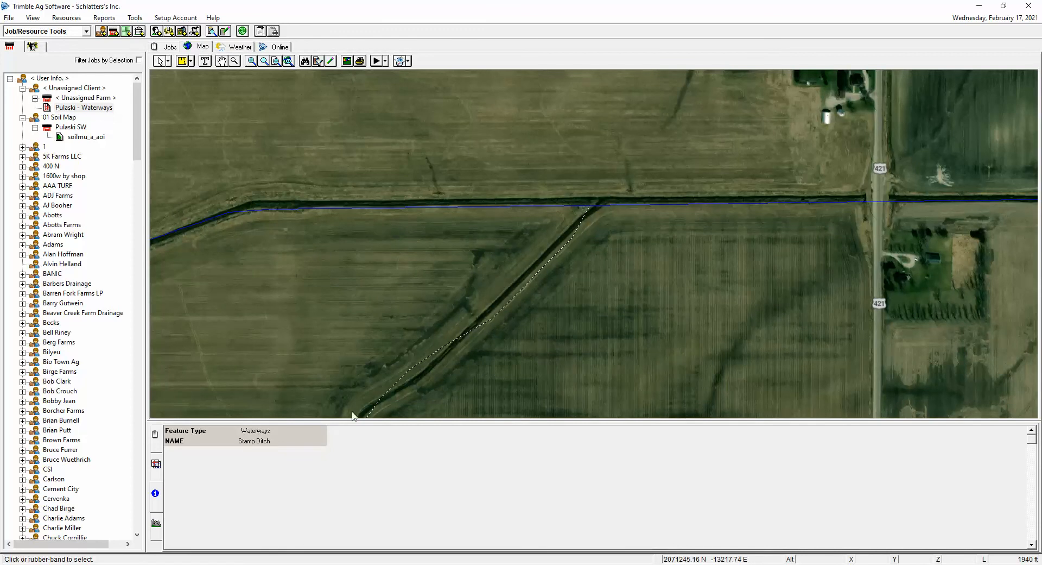
click(844, 201)
scroll(675, 244, down, 2)
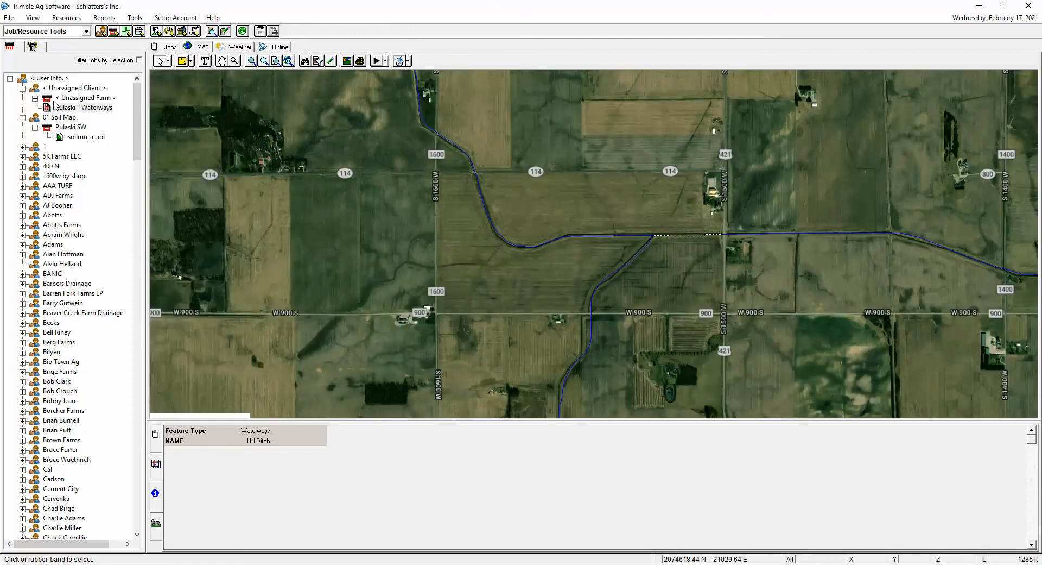
Step: Open the road and waterway data download options for the 01 Soil Map client again
right_click(49, 120)
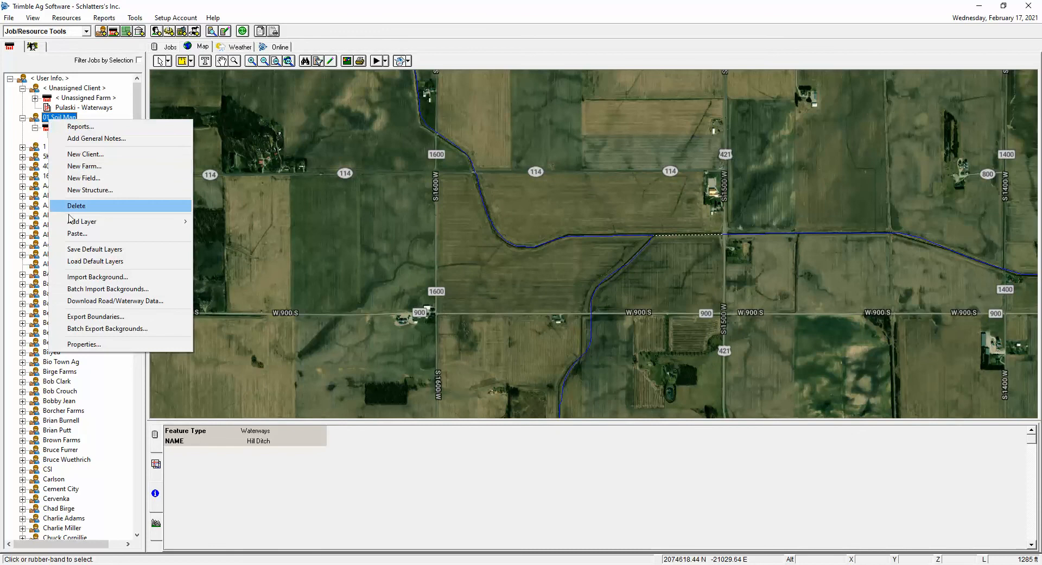
click(96, 302)
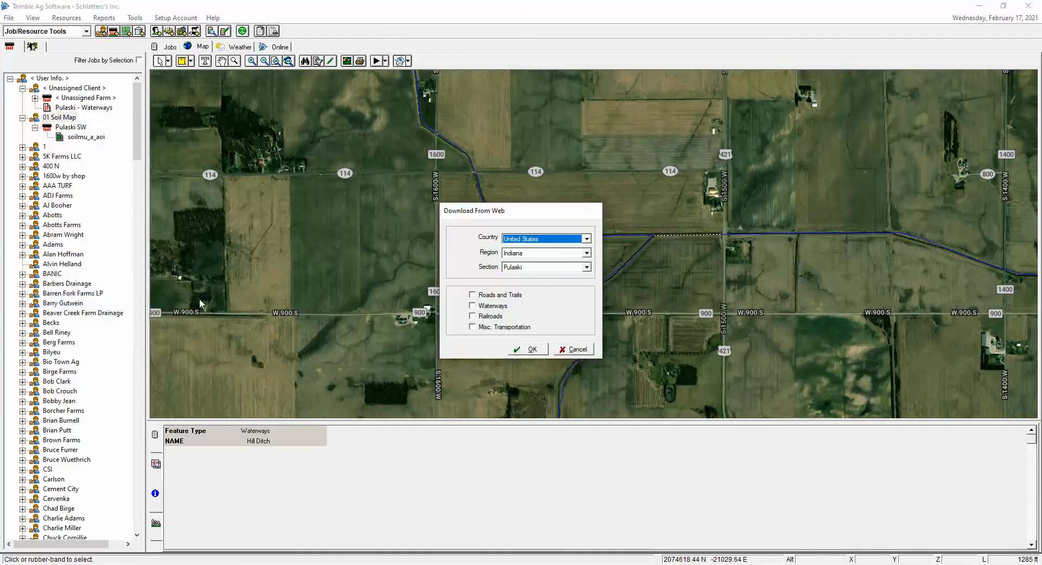